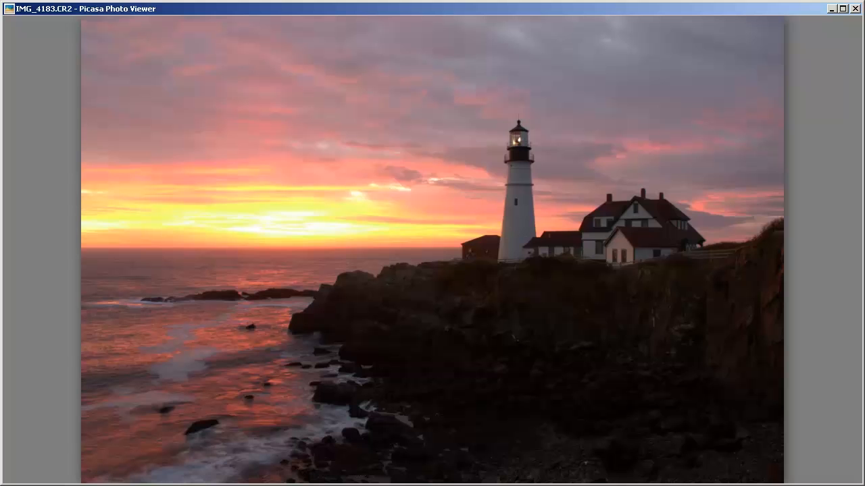
- Look through the bracketed lighthouse exposures, starting from IMG_4183.CR2
{"action": "mouse_move", "coordinate": [454, 475]}
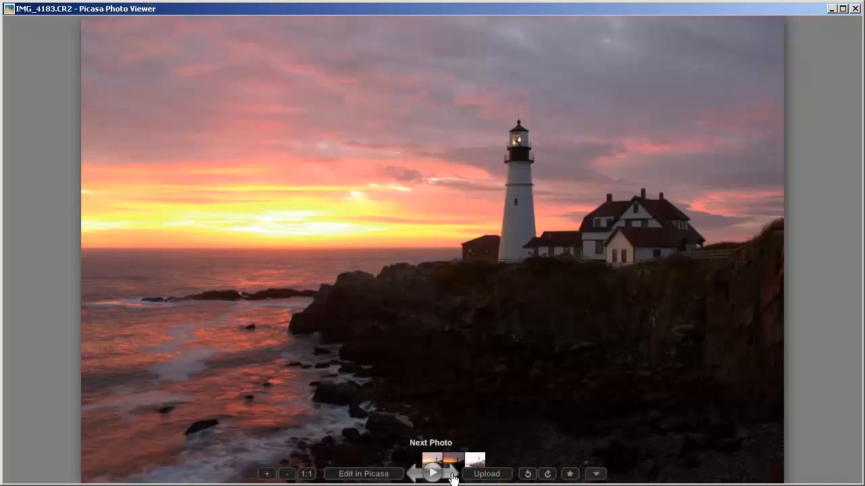
{"action": "left_click", "coordinate": [454, 475]}
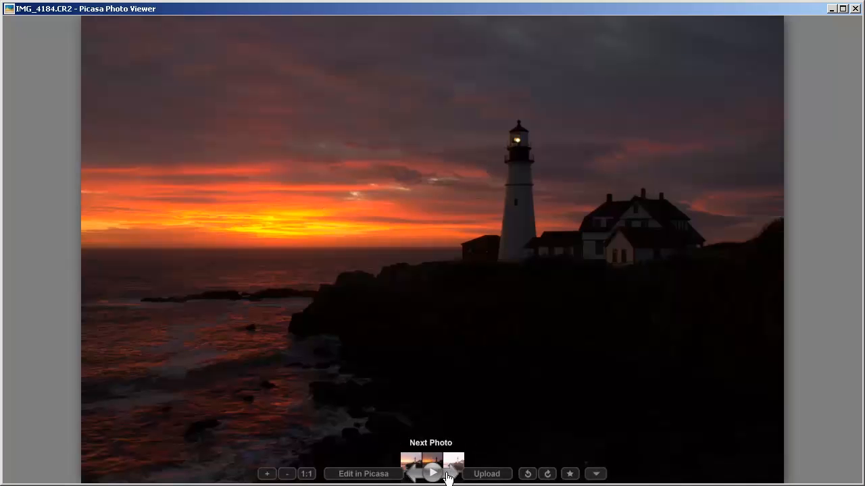
{"action": "left_click", "coordinate": [452, 476]}
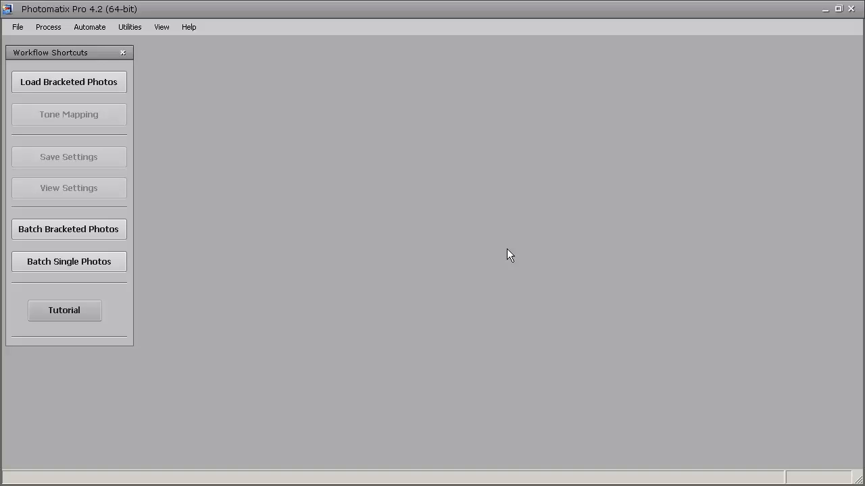
- Load IMG_4183, IMG_4184 and IMG_4185 from the exposure folder into Photomatix Pro as bracketed photos, merged for HDR processing
{"action": "key", "text": "alt+Tab"}
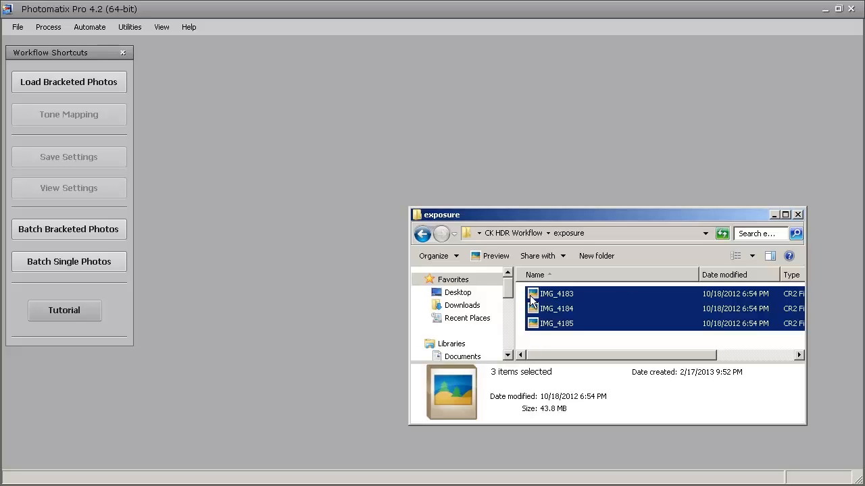
{"action": "left_click_drag", "start_coordinate": [532, 300], "coordinate": [268, 224]}
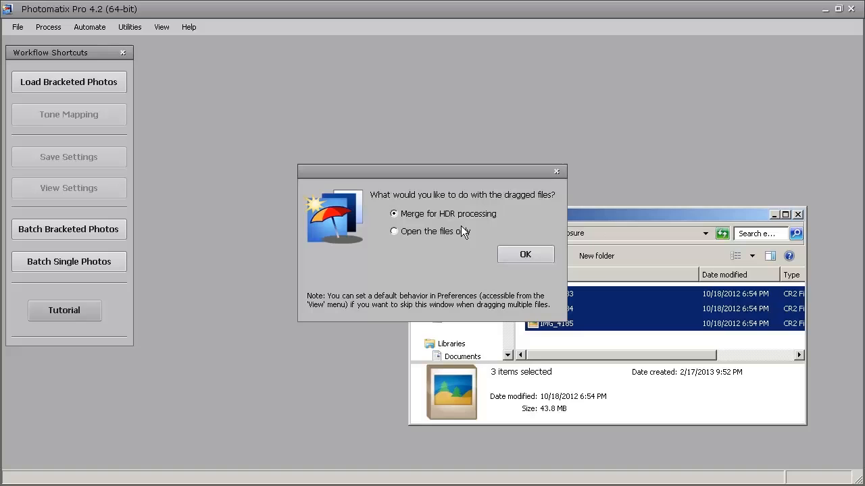
{"action": "left_click", "coordinate": [526, 256]}
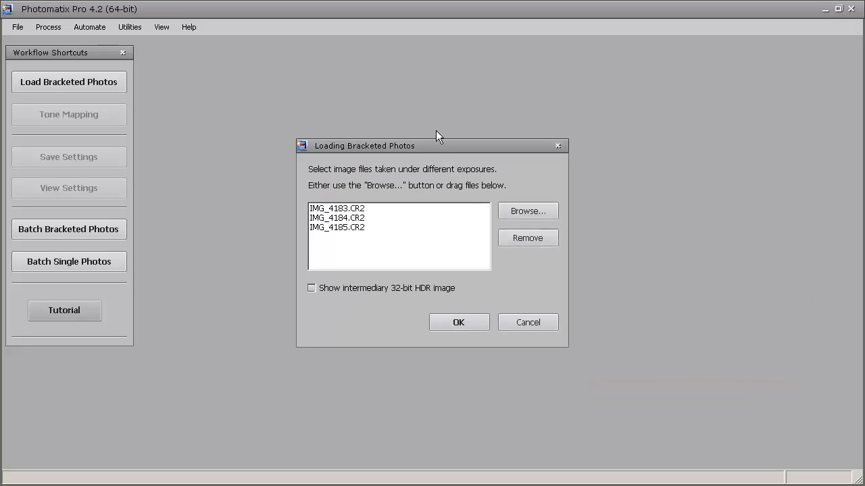
{"action": "left_click", "coordinate": [454, 322]}
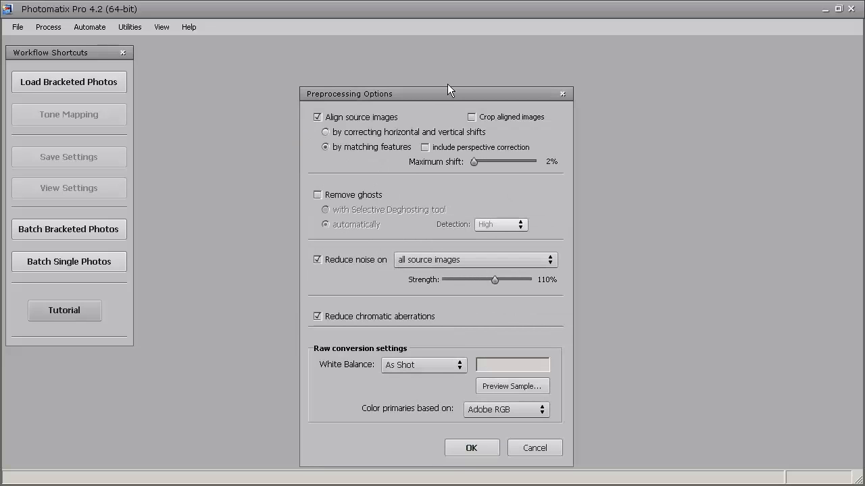
- Turn off source image alignment and chromatic aberration reduction in the preprocessing options, and merge the bracketed photos
{"action": "left_click_drag", "start_coordinate": [445, 93], "coordinate": [452, 71]}
{"action": "left_click", "coordinate": [324, 95]}
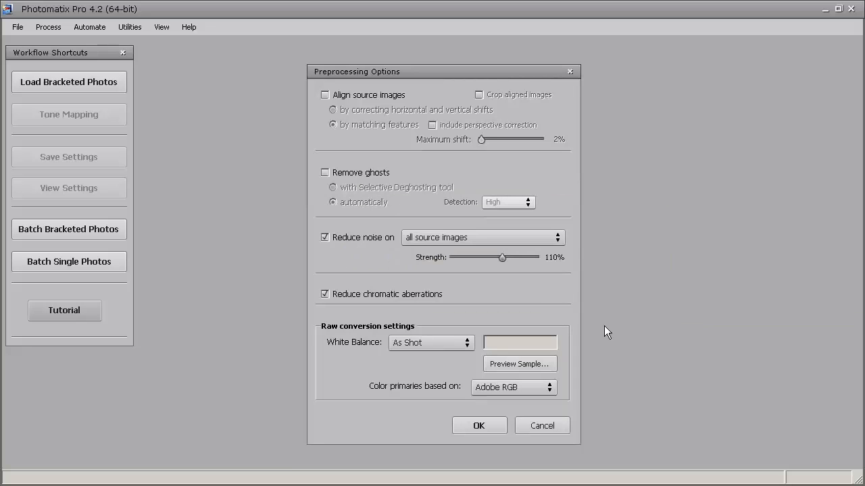
{"action": "left_click", "coordinate": [512, 240]}
{"action": "left_click", "coordinate": [512, 240]}
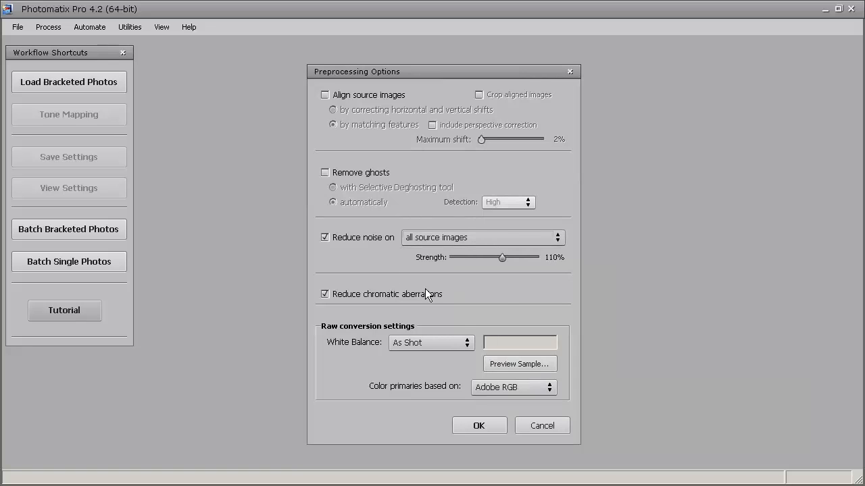
{"action": "left_click", "coordinate": [326, 294]}
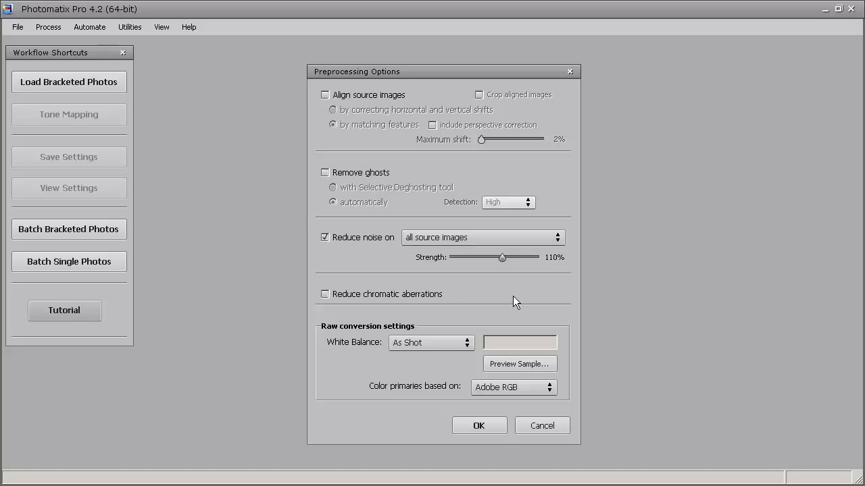
{"action": "left_click", "coordinate": [477, 426]}
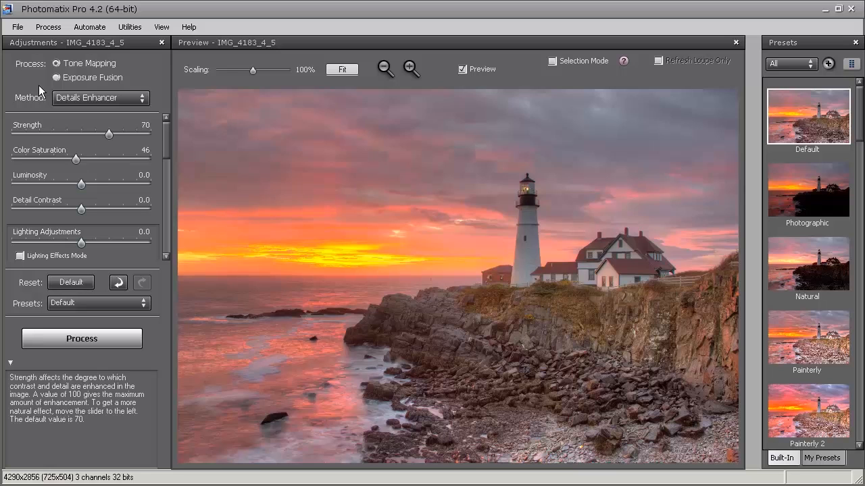
- Keep Details Enhancer as the tone mapping method and apply the built-in Default preset
{"action": "left_click", "coordinate": [98, 98]}
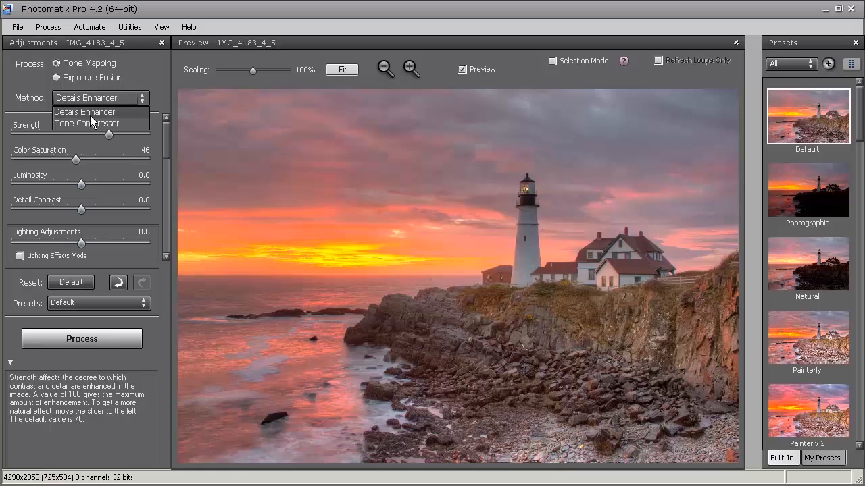
{"action": "left_click", "coordinate": [103, 96]}
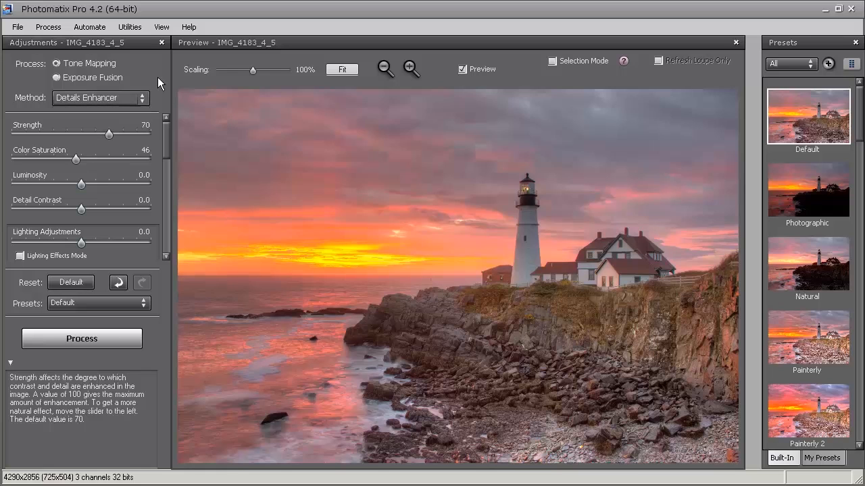
{"action": "left_click", "coordinate": [811, 128]}
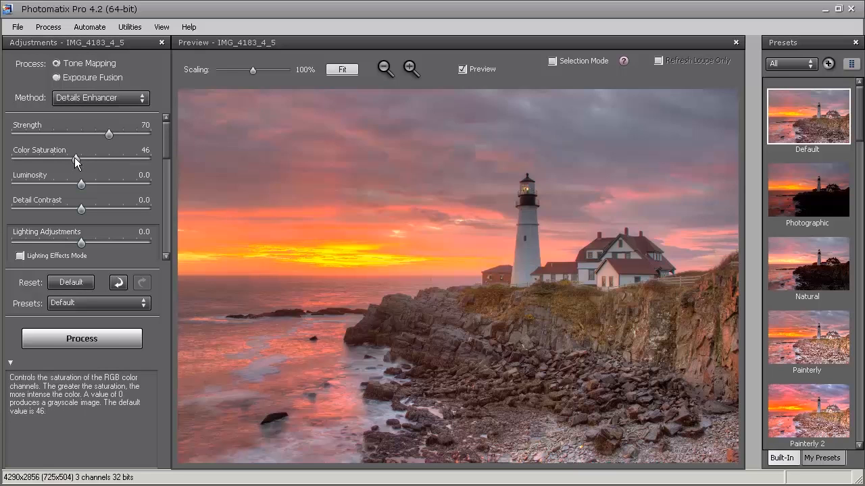
- Set Color Saturation to 70, Strength to 90, Luminosity to 3.0 and Detail Contrast to 8.6
{"action": "left_click_drag", "start_coordinate": [74, 159], "coordinate": [109, 160]}
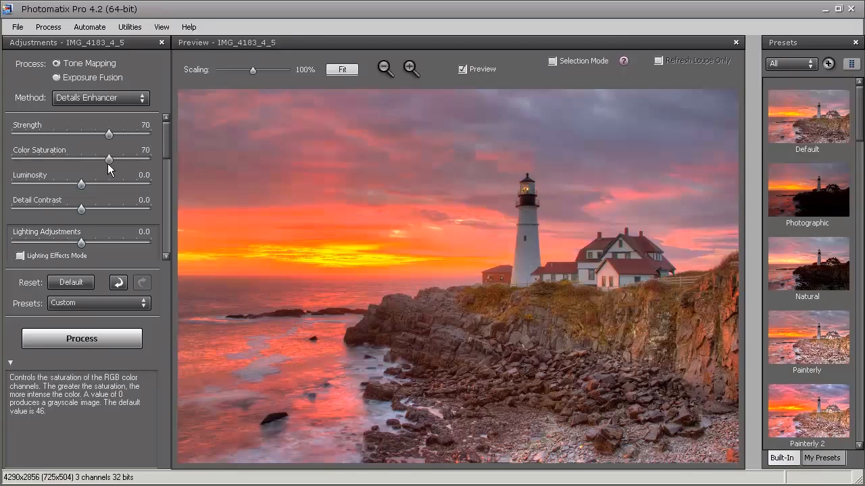
{"action": "left_click_drag", "start_coordinate": [109, 135], "coordinate": [135, 137]}
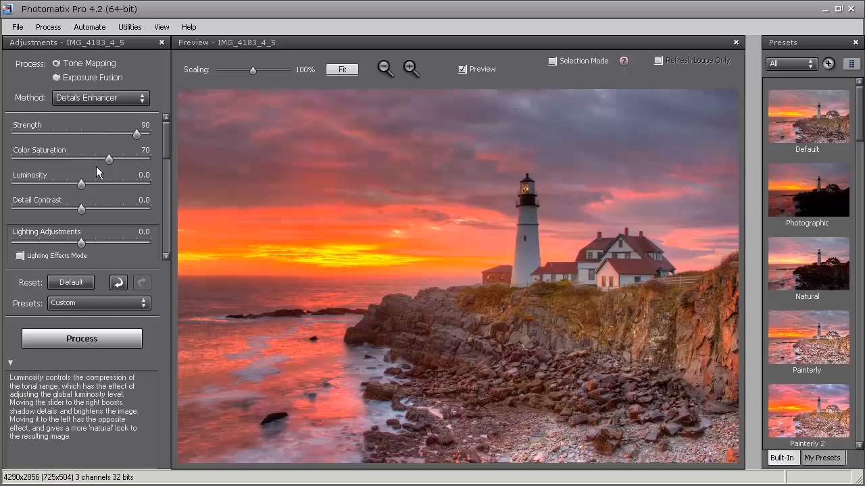
{"action": "left_click_drag", "start_coordinate": [83, 185], "coordinate": [104, 185]}
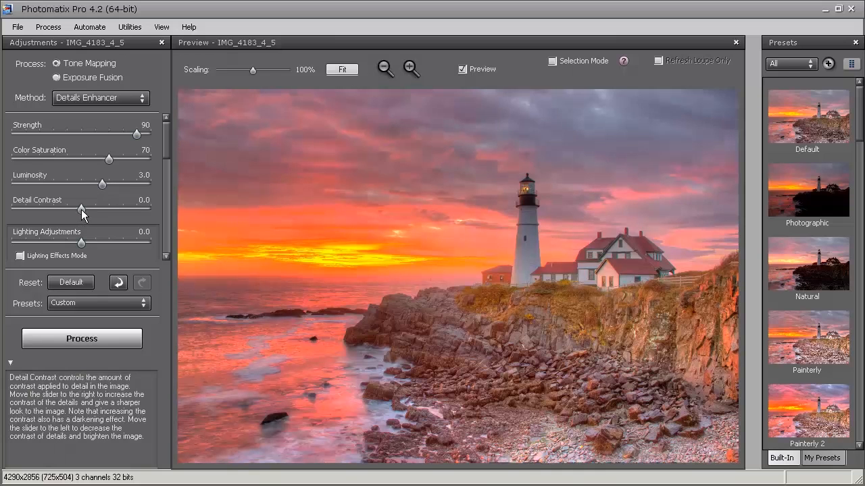
{"action": "left_click_drag", "start_coordinate": [81, 209], "coordinate": [140, 210]}
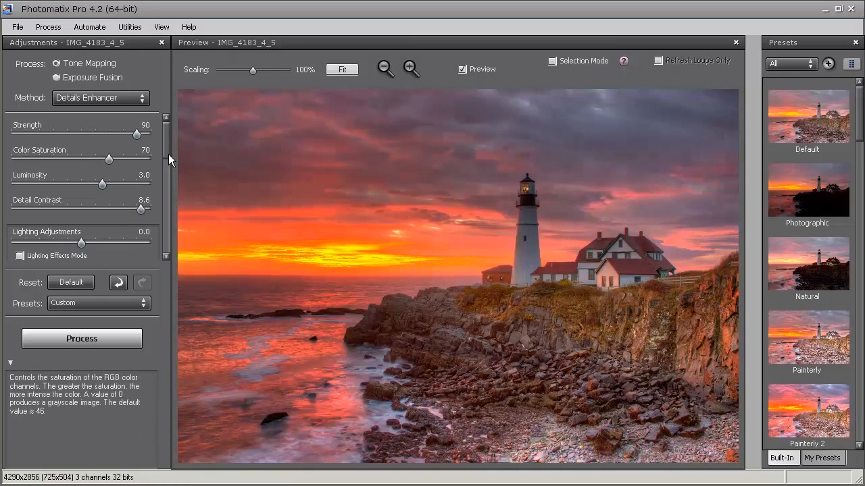
- Set Lighting Adjustments to -6.0 and Black Point to 0.111%
{"action": "scroll", "coordinate": [167, 152], "scroll_direction": "down", "scroll_amount": 1}
{"action": "scroll", "coordinate": [167, 156], "scroll_direction": "down", "scroll_amount": 3}
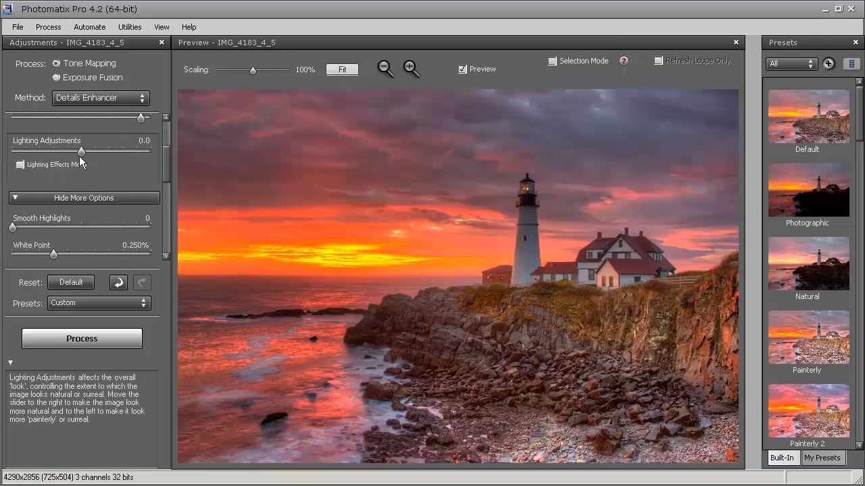
{"action": "left_click_drag", "start_coordinate": [80, 153], "coordinate": [46, 153]}
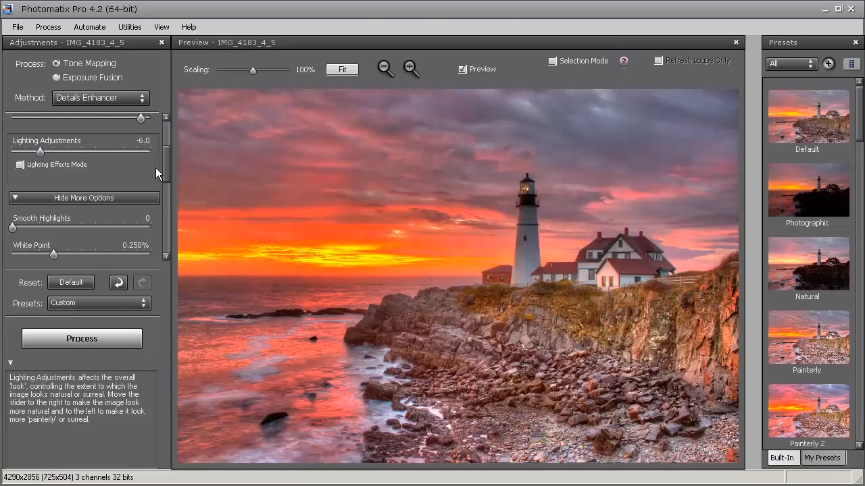
{"action": "left_click_drag", "start_coordinate": [165, 163], "coordinate": [167, 190]}
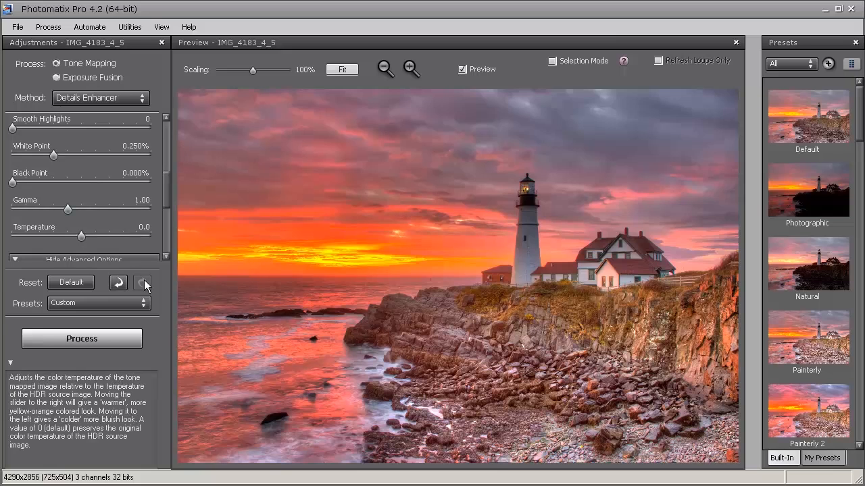
{"action": "left_click_drag", "start_coordinate": [13, 182], "coordinate": [46, 193]}
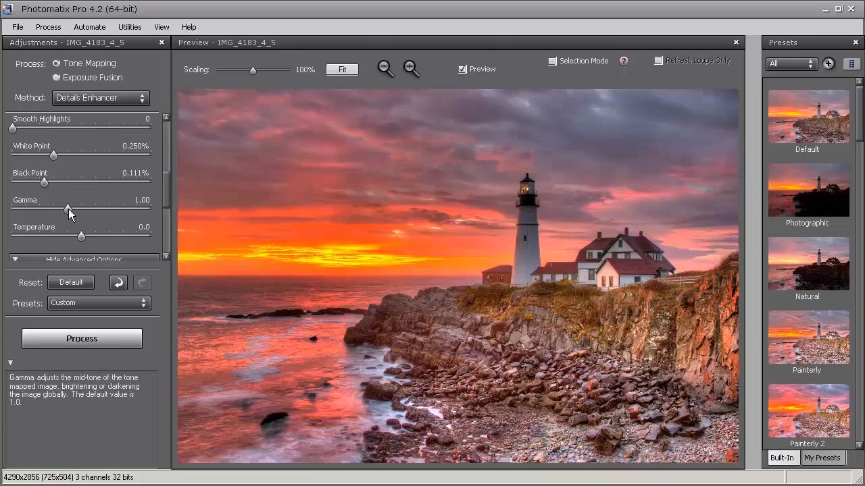
- Try a warmer Temperature of 6.4, and set the Temperature to -3.7 for a cooler look
{"action": "scroll", "coordinate": [162, 209], "scroll_direction": "down", "scroll_amount": 2}
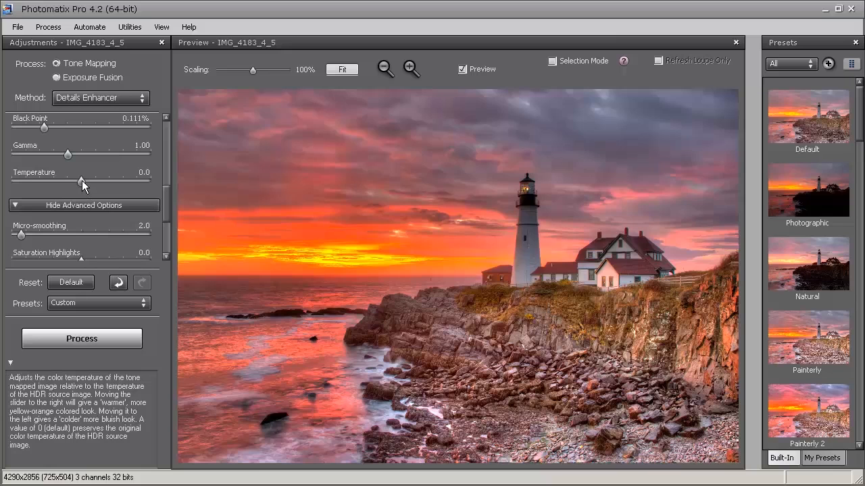
{"action": "left_click_drag", "start_coordinate": [81, 181], "coordinate": [126, 181]}
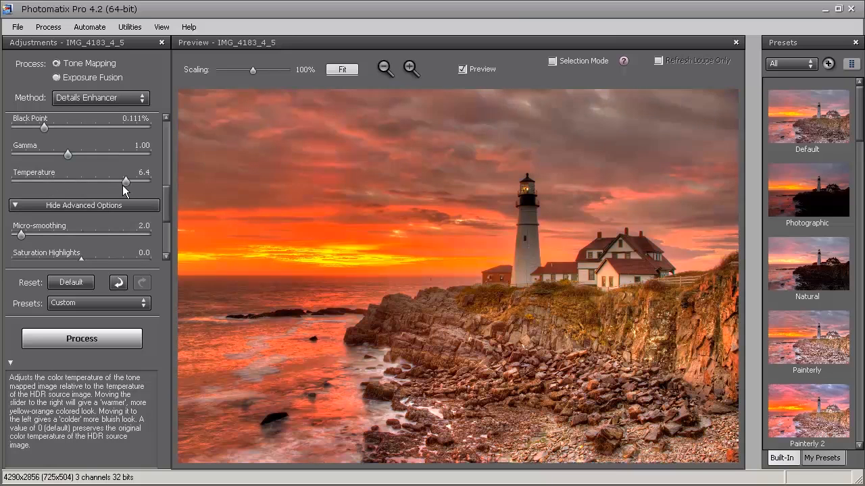
{"action": "left_click_drag", "start_coordinate": [123, 185], "coordinate": [54, 180]}
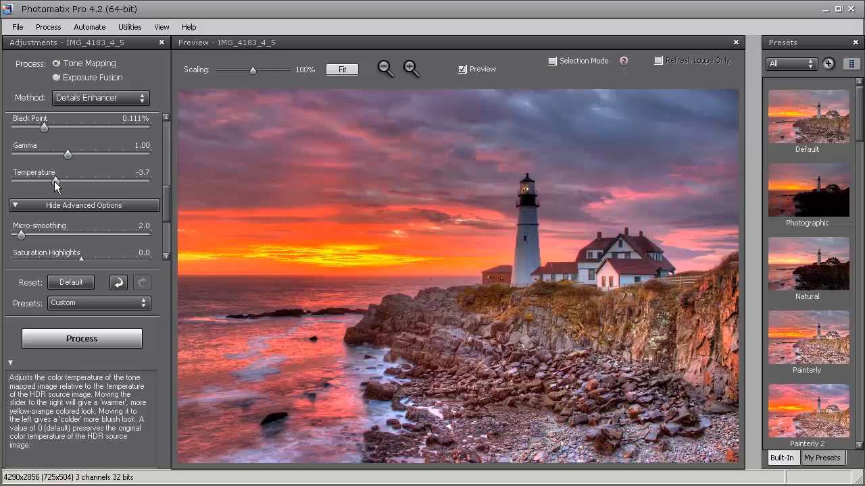
- Try Micro-smoothing at 23.8, and set it to 0.0
{"action": "left_click_drag", "start_coordinate": [164, 192], "coordinate": [163, 210]}
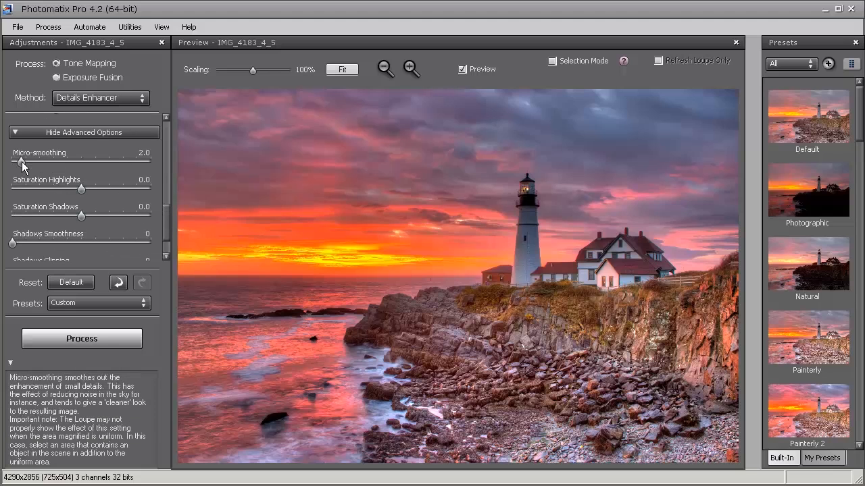
{"action": "left_click_drag", "start_coordinate": [22, 165], "coordinate": [14, 164]}
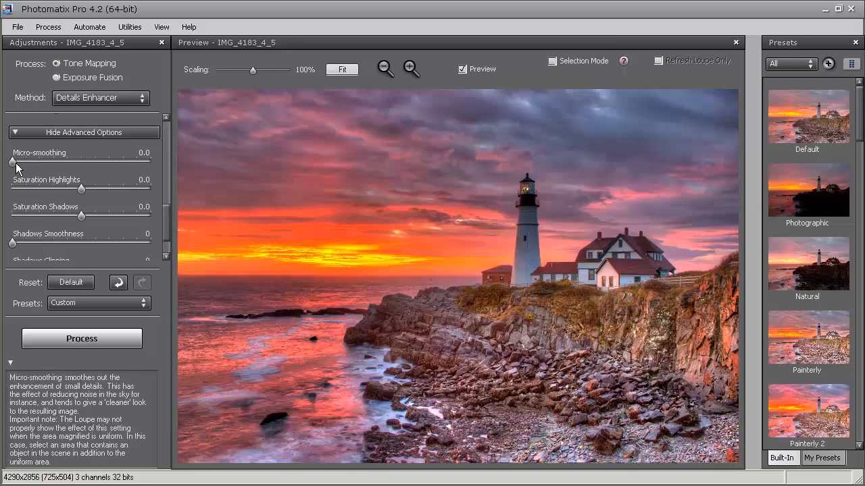
{"action": "left_click_drag", "start_coordinate": [78, 164], "coordinate": [123, 162]}
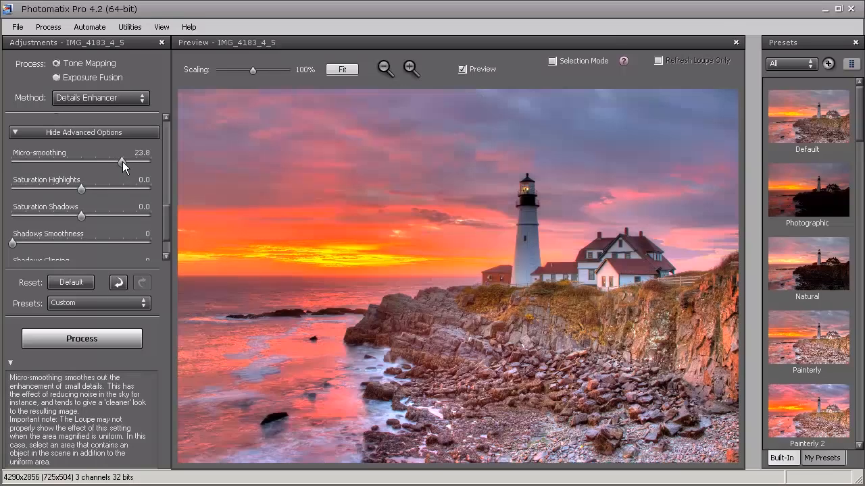
{"action": "left_click_drag", "start_coordinate": [123, 161], "coordinate": [14, 167]}
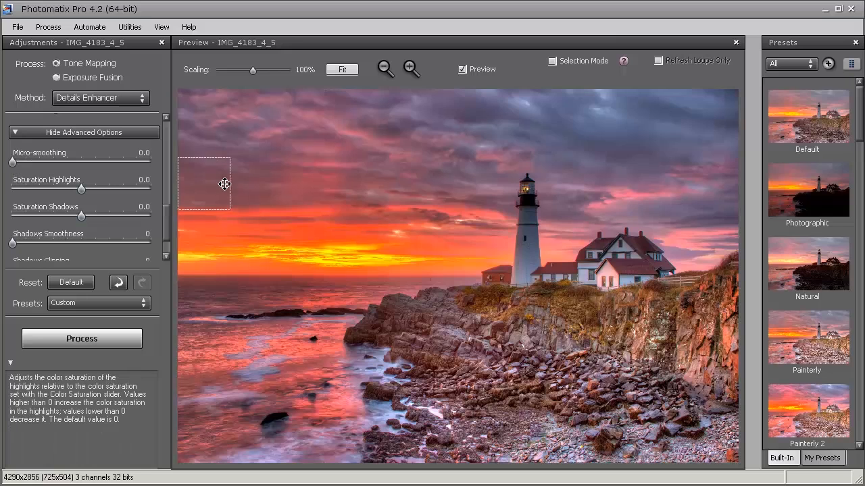
- Try lowering Saturation Shadows to -3.2, and reset it to 0
{"action": "left_click_drag", "start_coordinate": [164, 215], "coordinate": [165, 223]}
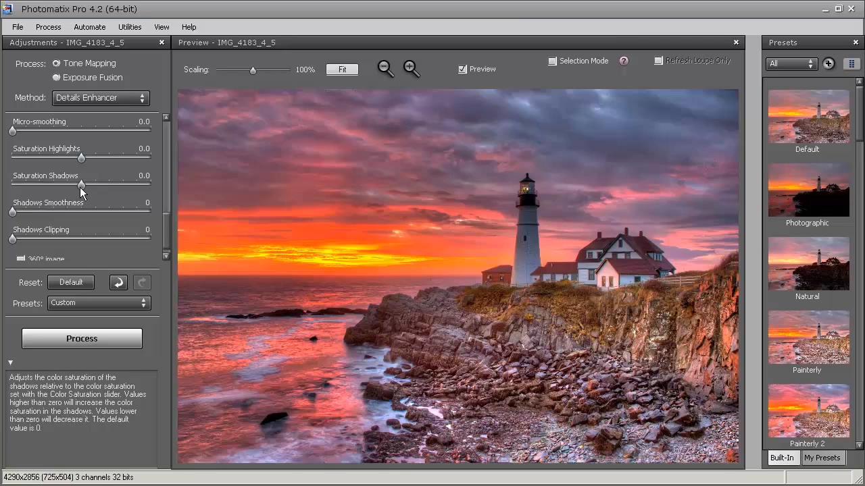
{"action": "left_click_drag", "start_coordinate": [81, 185], "coordinate": [68, 183]}
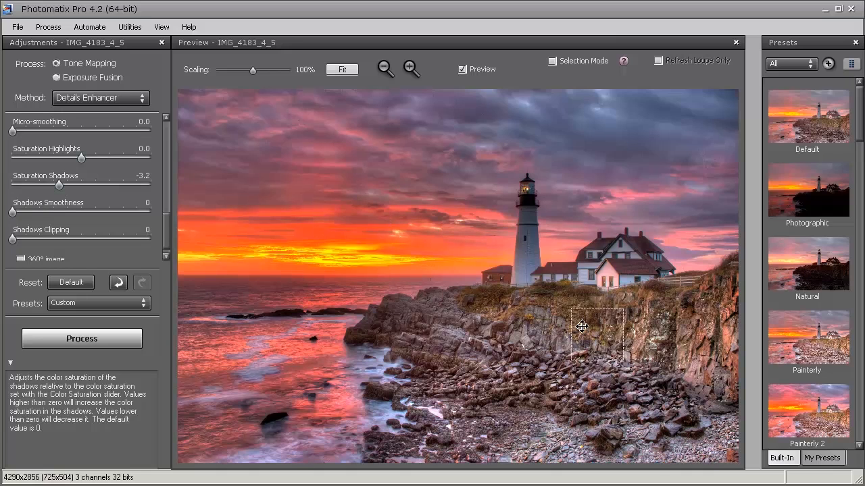
{"action": "left_click_drag", "start_coordinate": [58, 184], "coordinate": [80, 188]}
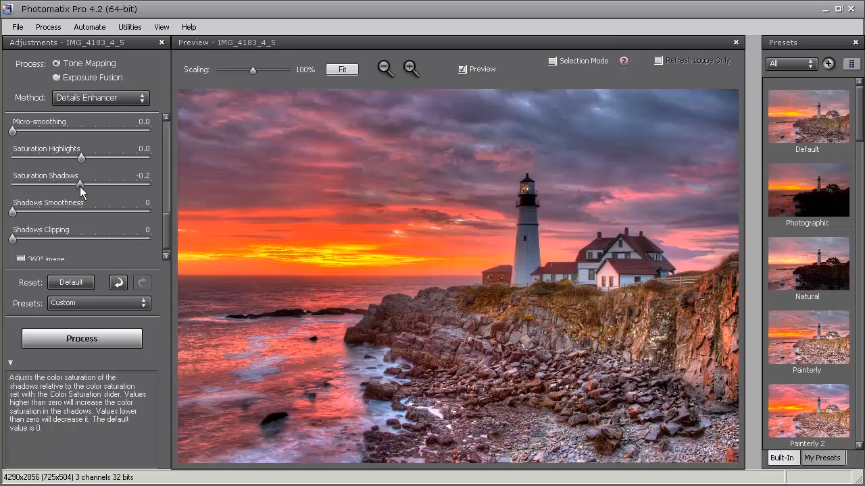
{"action": "left_click", "coordinate": [142, 178]}
{"action": "type", "text": "0"}
{"action": "key", "text": "Return"}
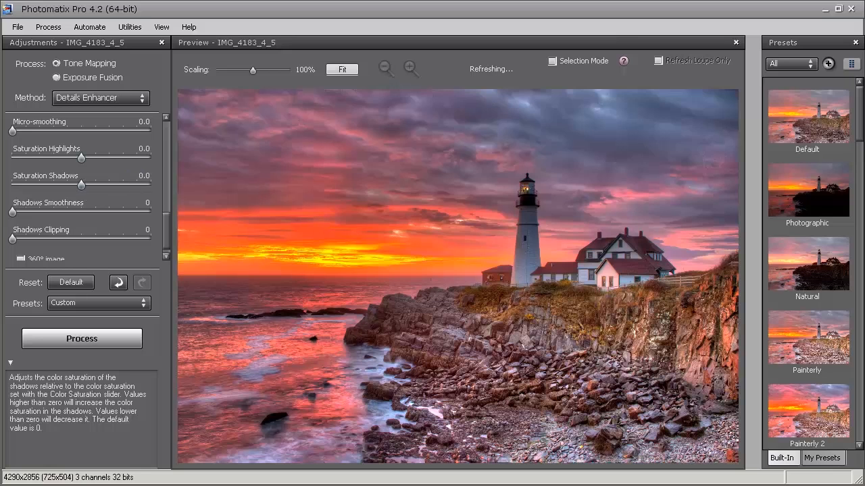
- Set Shadows Smoothness to 19 to reduce contrast enhancement in the shadows
{"action": "left_click", "coordinate": [13, 215]}
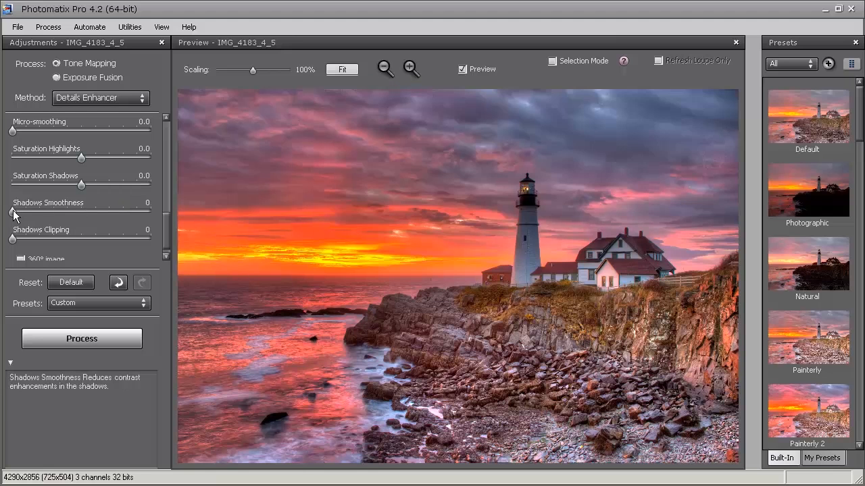
{"action": "left_click_drag", "start_coordinate": [13, 214], "coordinate": [31, 211]}
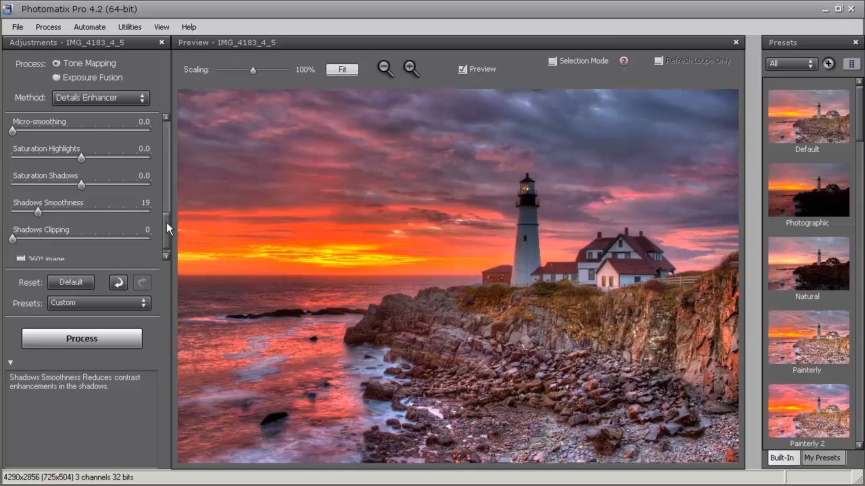
- Test lower Strength values of 79 and 86, set Strength back to 90, and process the tone-mapped image
{"action": "left_click_drag", "start_coordinate": [166, 227], "coordinate": [160, 154]}
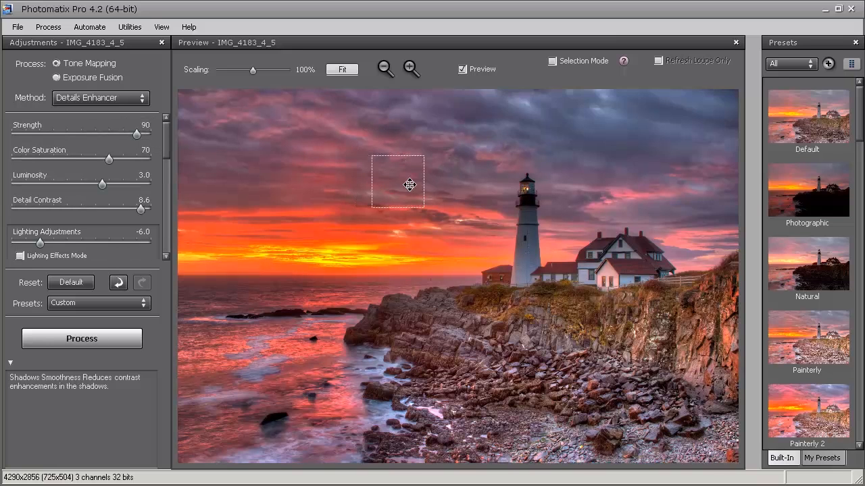
{"action": "left_click_drag", "start_coordinate": [135, 134], "coordinate": [123, 135]}
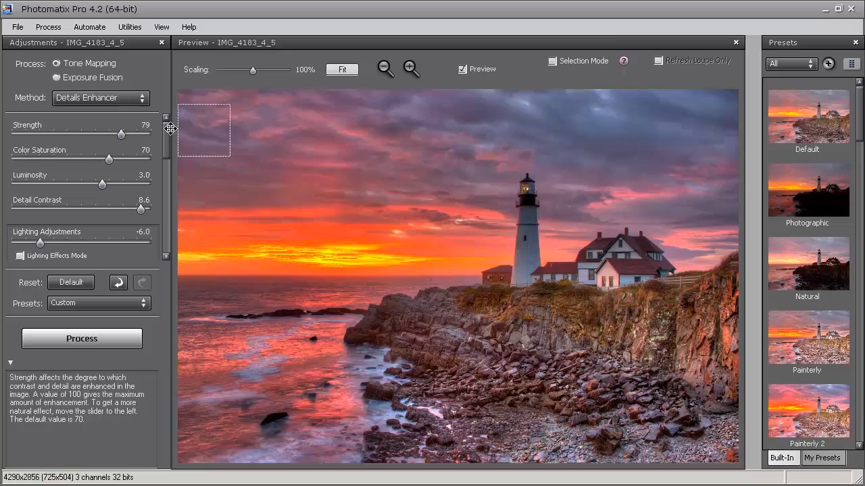
{"action": "mouse_move", "coordinate": [121, 135]}
{"action": "left_mouse_down"}
{"action": "mouse_move", "coordinate": [110, 136]}
{"action": "mouse_move", "coordinate": [134, 144]}
{"action": "left_mouse_up"}
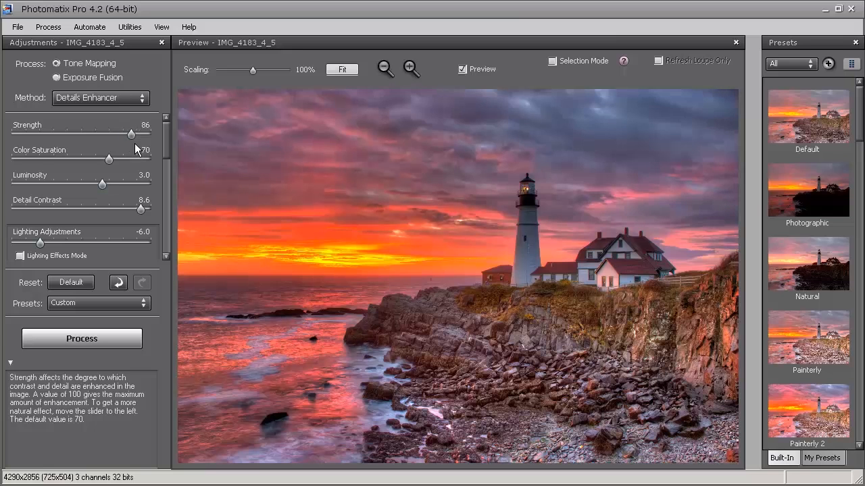
{"action": "mouse_move", "coordinate": [131, 134]}
{"action": "left_mouse_down"}
{"action": "mouse_move", "coordinate": [139, 136]}
{"action": "mouse_move", "coordinate": [94, 137]}
{"action": "mouse_move", "coordinate": [119, 140]}
{"action": "left_mouse_up"}
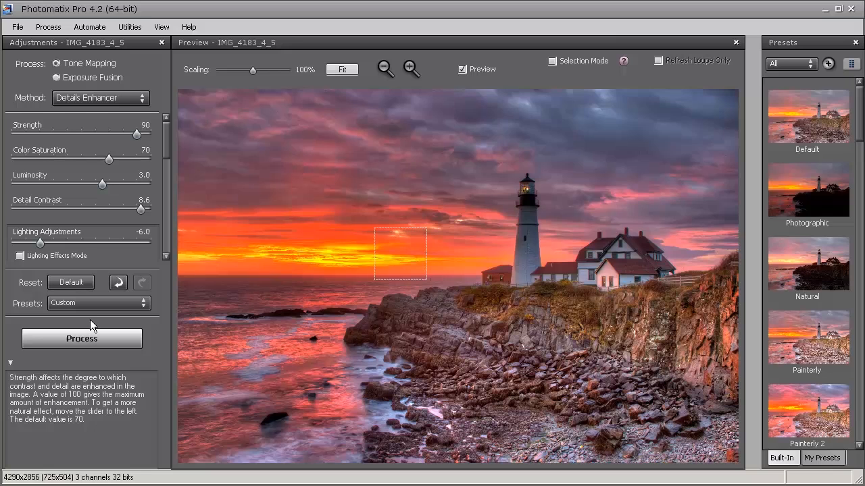
{"action": "left_click", "coordinate": [90, 339]}
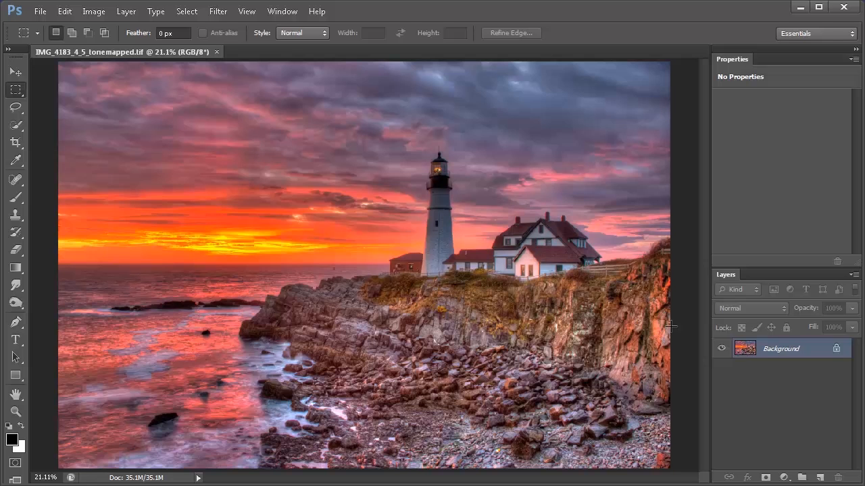
- In Photoshop, duplicate the Background layer of the tone-mapped image and inspect the sky beside the lighthouse up close for noise
{"action": "key", "text": "ctrl+j"}
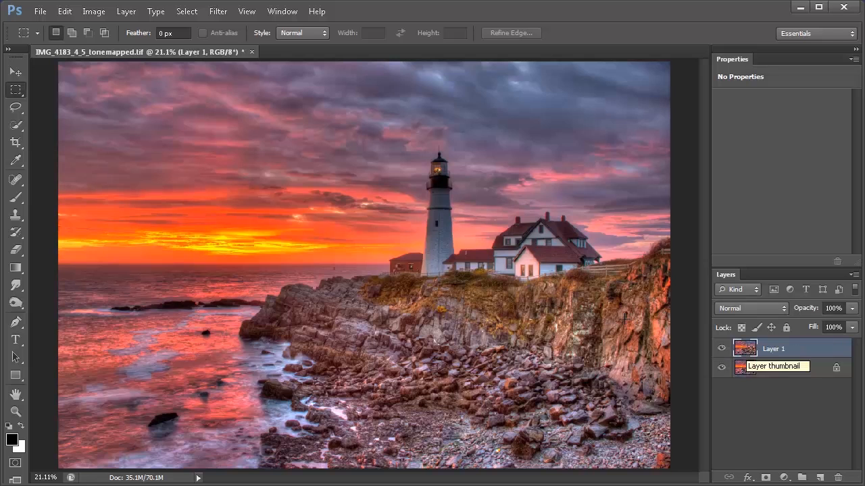
{"action": "key", "text": "z"}
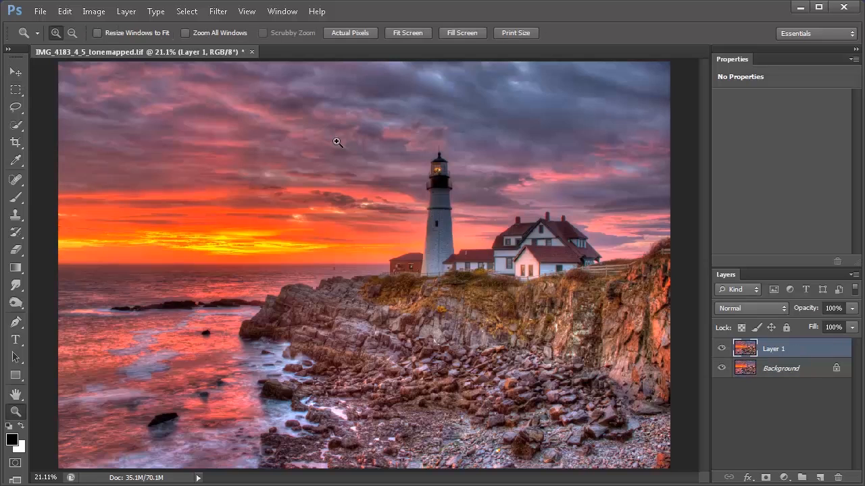
{"action": "left_click_drag", "start_coordinate": [348, 145], "coordinate": [420, 207]}
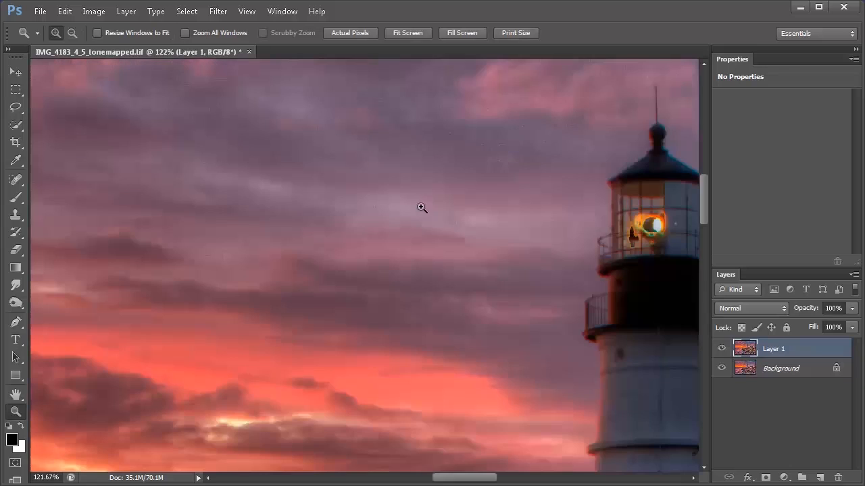
{"action": "left_click_drag", "start_coordinate": [331, 81], "coordinate": [499, 224]}
{"action": "key", "text": "ctrl+0"}
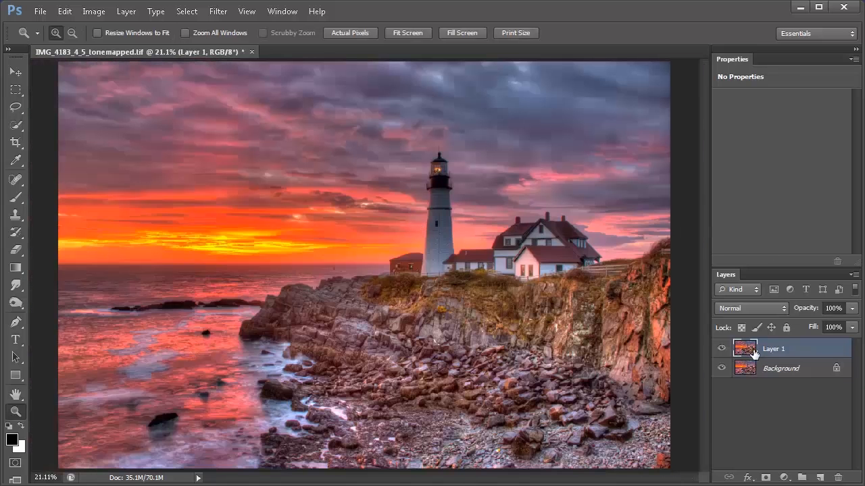
- Apply the Topaz DeNoise 5 filter to the duplicated layer using the JPEG - strong preset
{"action": "left_click", "coordinate": [215, 13]}
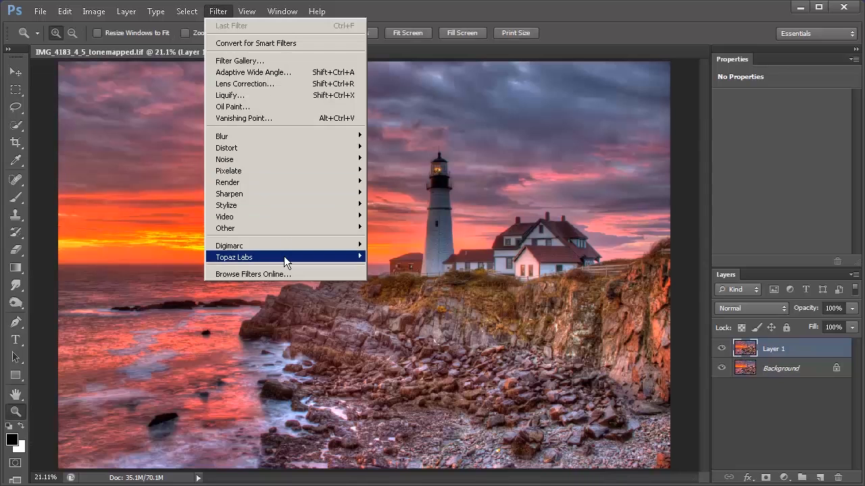
{"action": "mouse_move", "coordinate": [283, 259]}
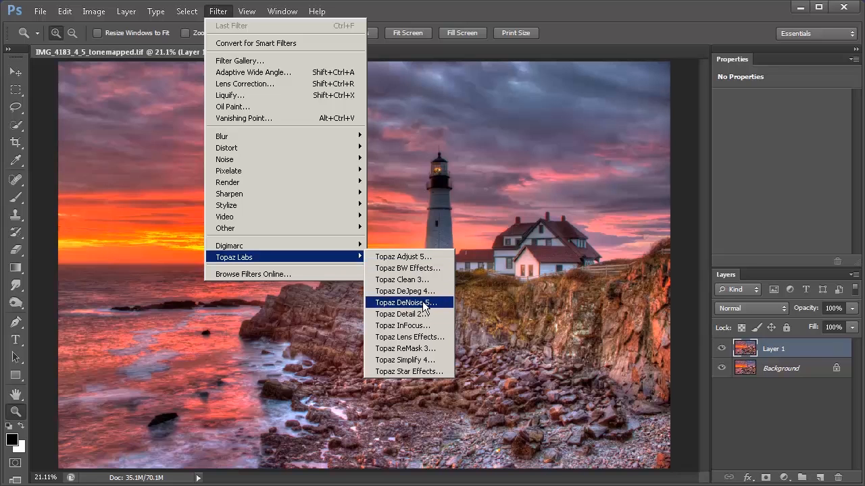
{"action": "left_click", "coordinate": [406, 302]}
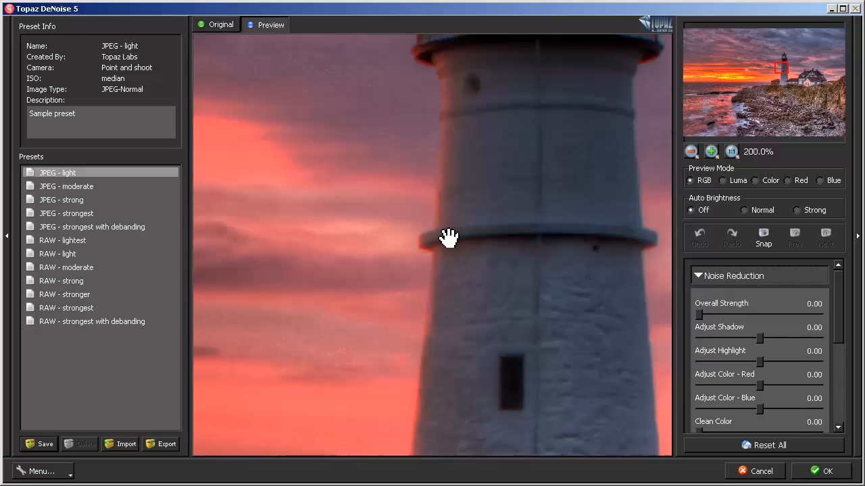
{"action": "left_click", "coordinate": [102, 213]}
{"action": "left_click", "coordinate": [74, 201]}
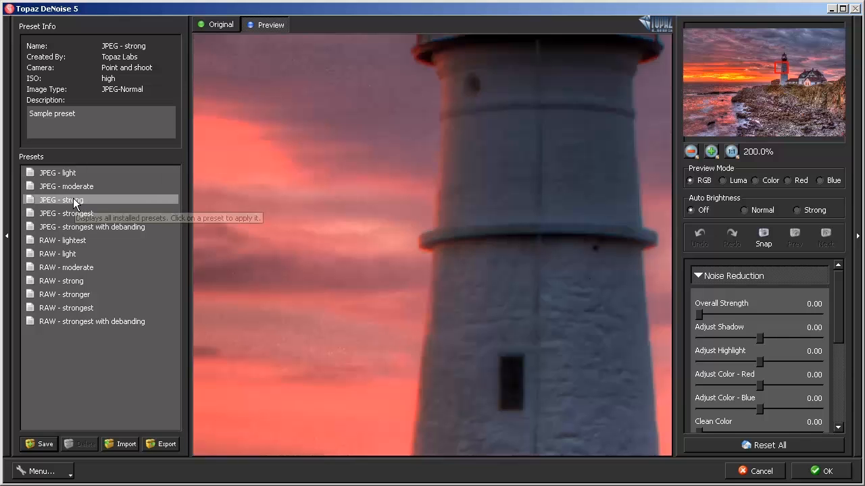
{"action": "left_click", "coordinate": [75, 200]}
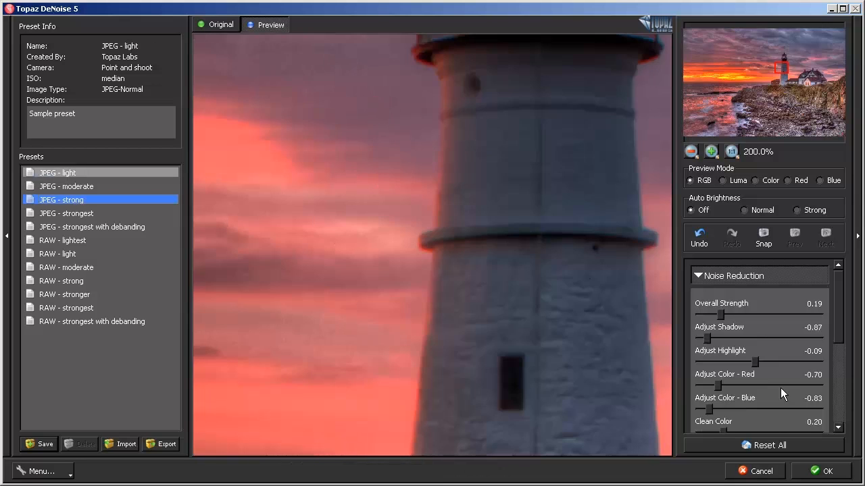
{"action": "left_click", "coordinate": [821, 472]}
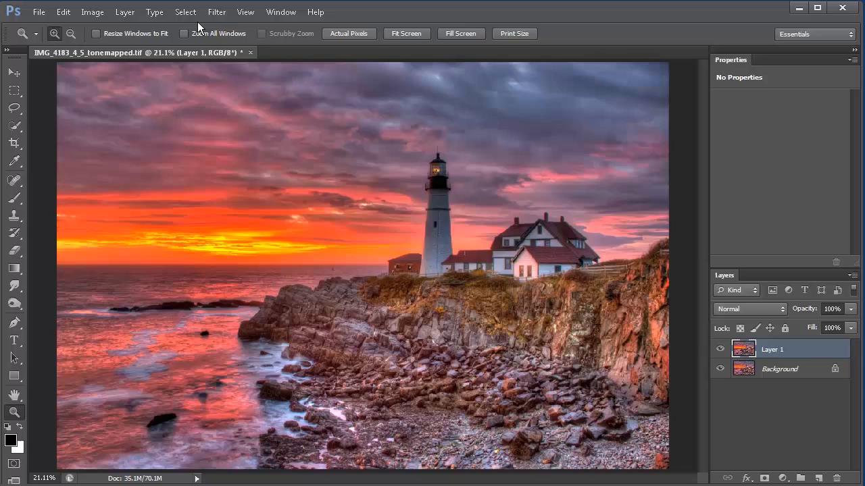
- Start the Topaz Adjust 5 filter on the duplicated layer and choose the Brilliant Cold preset from the Classic Collection
{"action": "left_click", "coordinate": [214, 12]}
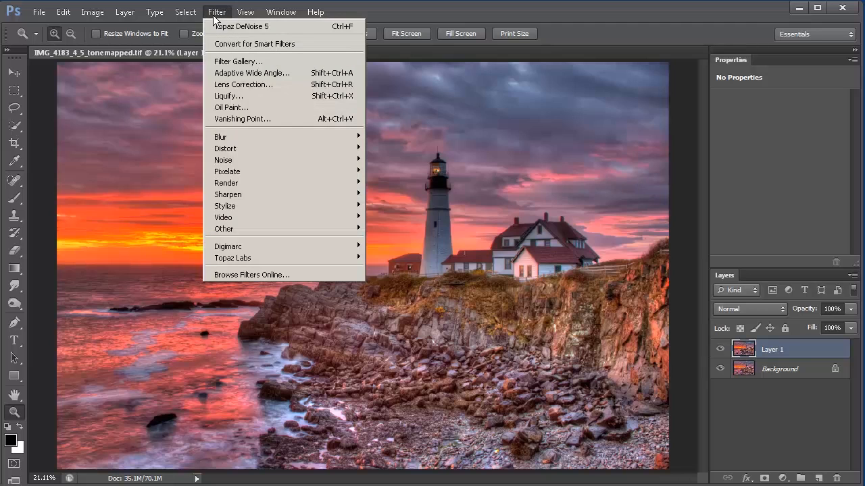
{"action": "mouse_move", "coordinate": [283, 257]}
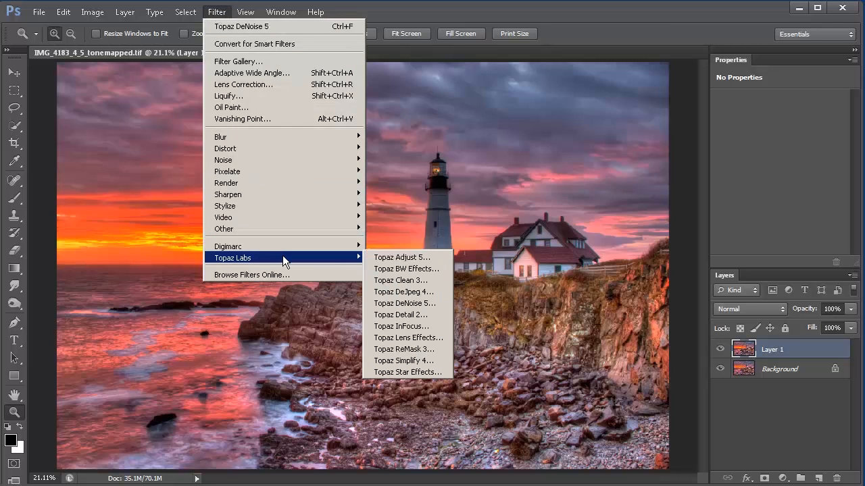
{"action": "left_click", "coordinate": [420, 259]}
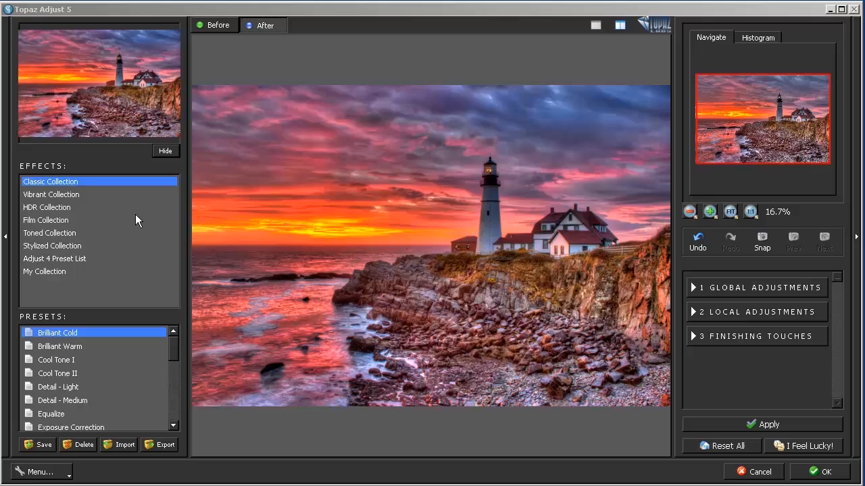
{"action": "left_click", "coordinate": [49, 181]}
{"action": "left_click_drag", "start_coordinate": [173, 367], "coordinate": [70, 335]}
{"action": "left_click", "coordinate": [69, 335]}
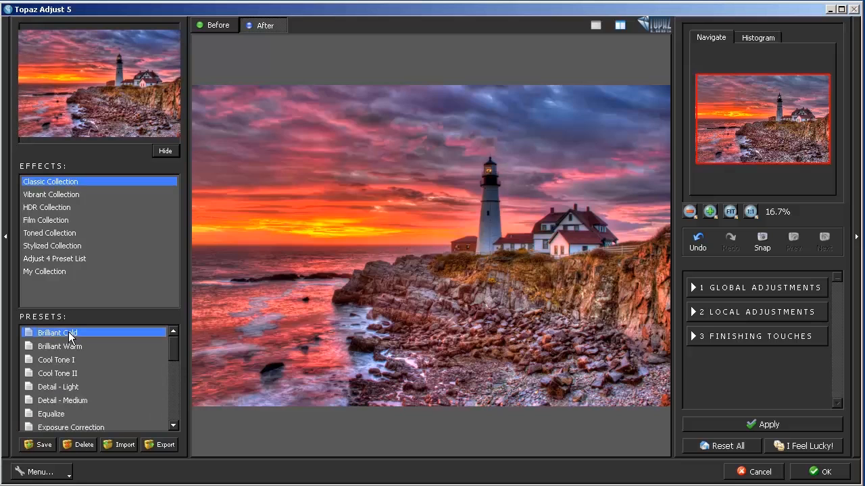
- In the global Adaptive Exposure settings, set Adaptive Exposure to 0.24 and Contrast to -0.26
{"action": "left_click", "coordinate": [692, 289]}
{"action": "left_click", "coordinate": [705, 308]}
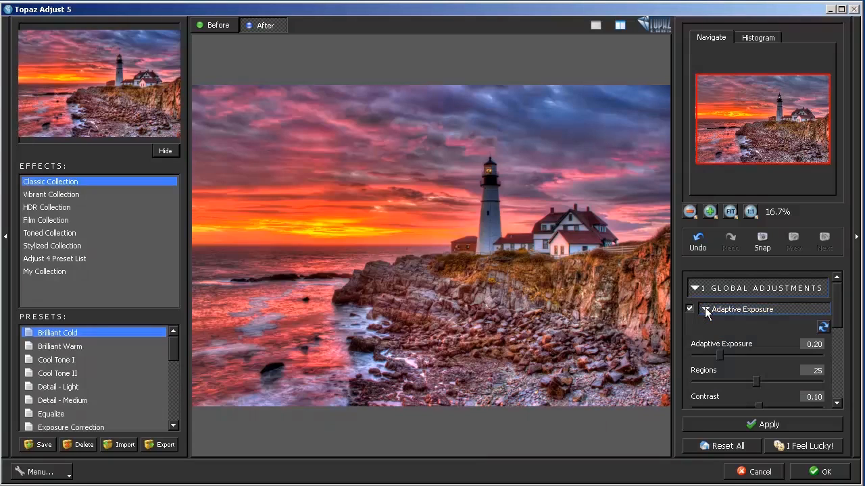
{"action": "left_click_drag", "start_coordinate": [842, 317], "coordinate": [842, 321]}
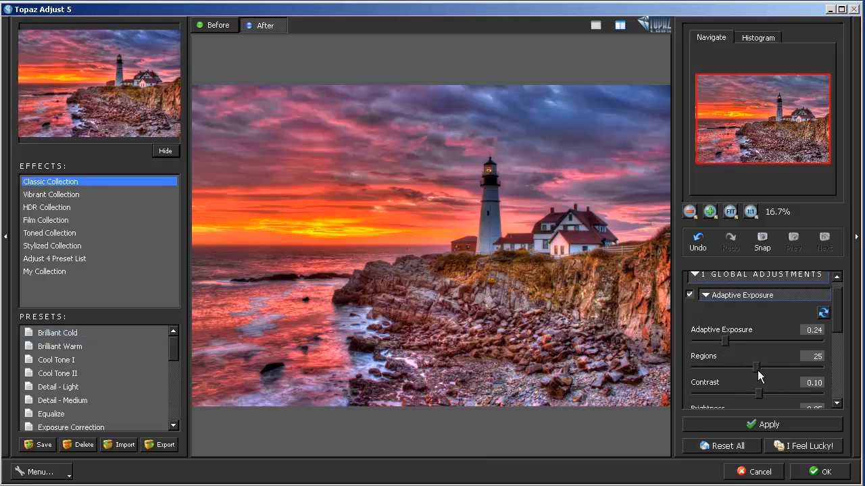
{"action": "left_click_drag", "start_coordinate": [758, 395], "coordinate": [754, 395]}
{"action": "left_click_drag", "start_coordinate": [753, 394], "coordinate": [735, 399]}
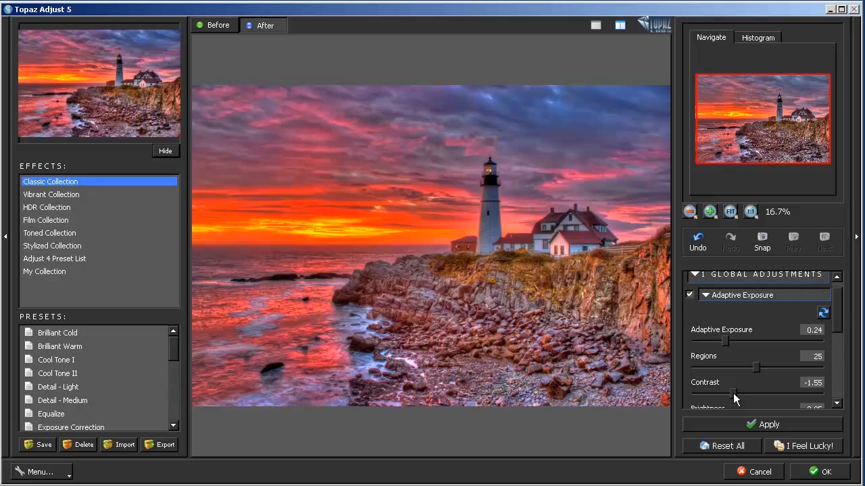
{"action": "left_click_drag", "start_coordinate": [733, 393], "coordinate": [752, 393]}
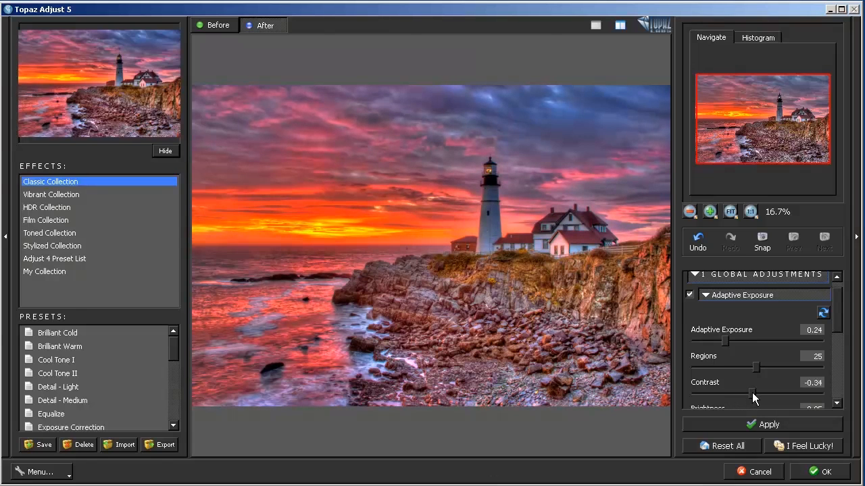
{"action": "left_click_drag", "start_coordinate": [752, 392], "coordinate": [753, 393]}
- Adjust Protect Highlights and Protect Shadows in the Adaptive Exposure settings, and collapse the global adjustments
{"action": "left_click_drag", "start_coordinate": [837, 323], "coordinate": [842, 365]}
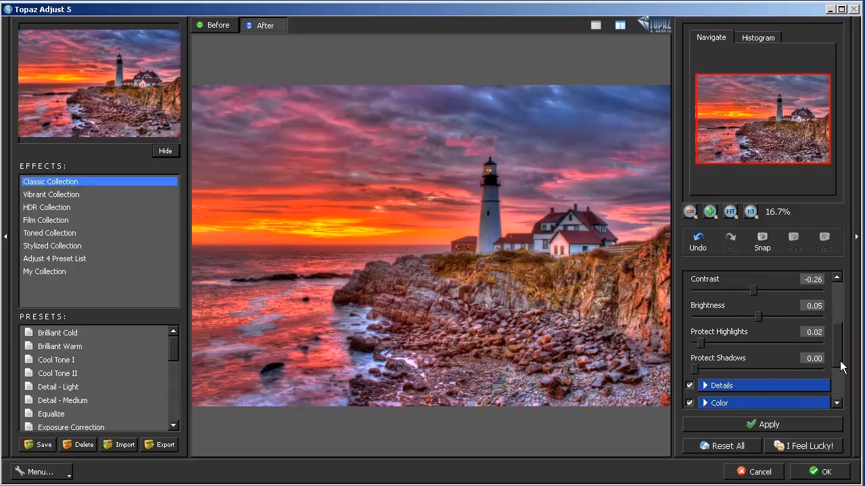
{"action": "mouse_move", "coordinate": [701, 342]}
{"action": "left_mouse_down"}
{"action": "mouse_move", "coordinate": [724, 342]}
{"action": "mouse_move", "coordinate": [705, 342]}
{"action": "left_mouse_up"}
{"action": "left_click_drag", "start_coordinate": [696, 346], "coordinate": [707, 366]}
{"action": "scroll", "coordinate": [777, 297], "scroll_direction": "up", "scroll_amount": 3}
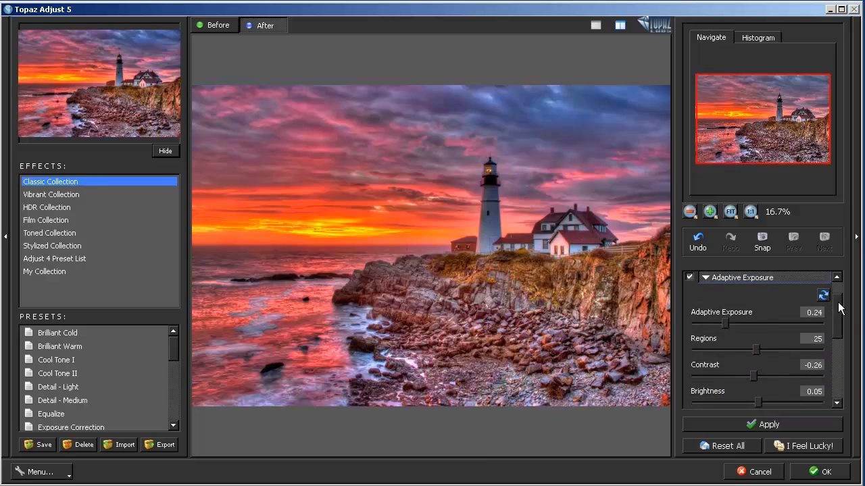
{"action": "left_click", "coordinate": [704, 276]}
{"action": "scroll", "coordinate": [831, 297], "scroll_direction": "up", "scroll_amount": 2}
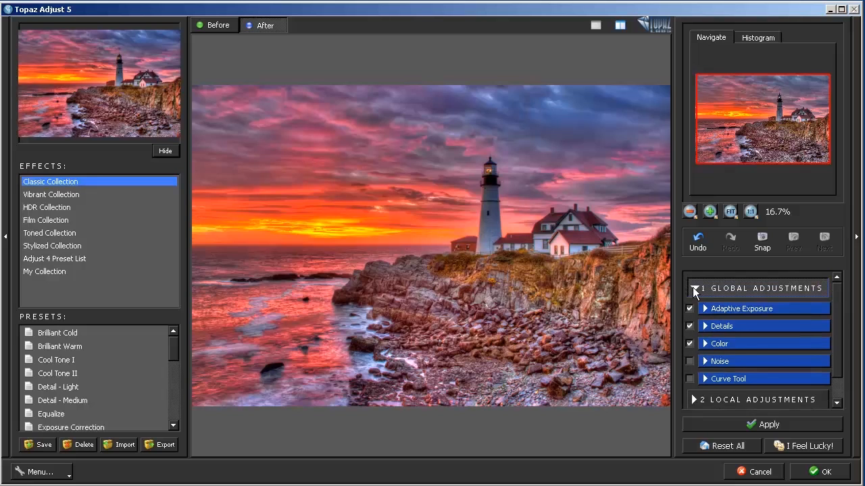
{"action": "left_click", "coordinate": [692, 287]}
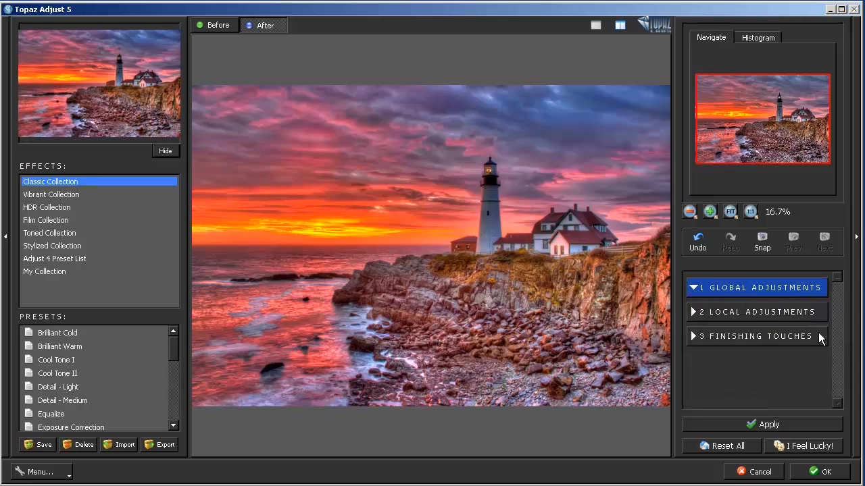
- Set Warmth to -0.28 in the finishing touches to cool the image
{"action": "left_click", "coordinate": [692, 336]}
{"action": "scroll", "coordinate": [838, 364], "scroll_direction": "down", "scroll_amount": 3}
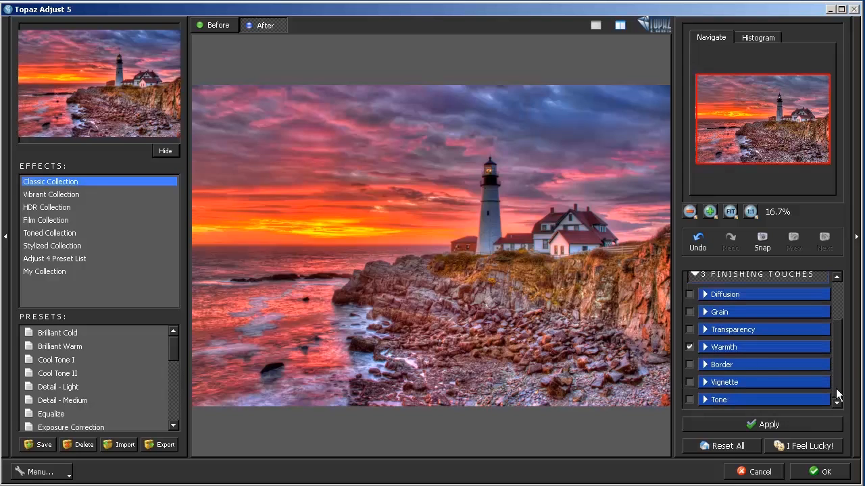
{"action": "left_click", "coordinate": [705, 348]}
{"action": "mouse_move", "coordinate": [755, 396]}
{"action": "left_mouse_down"}
{"action": "mouse_move", "coordinate": [739, 400]}
{"action": "mouse_move", "coordinate": [750, 401]}
{"action": "mouse_move", "coordinate": [739, 392]}
{"action": "left_mouse_up"}
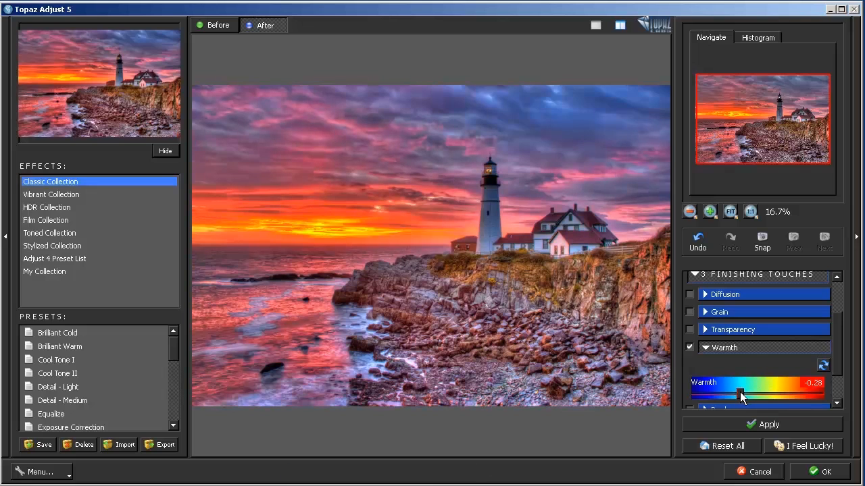
{"action": "left_click", "coordinate": [705, 348]}
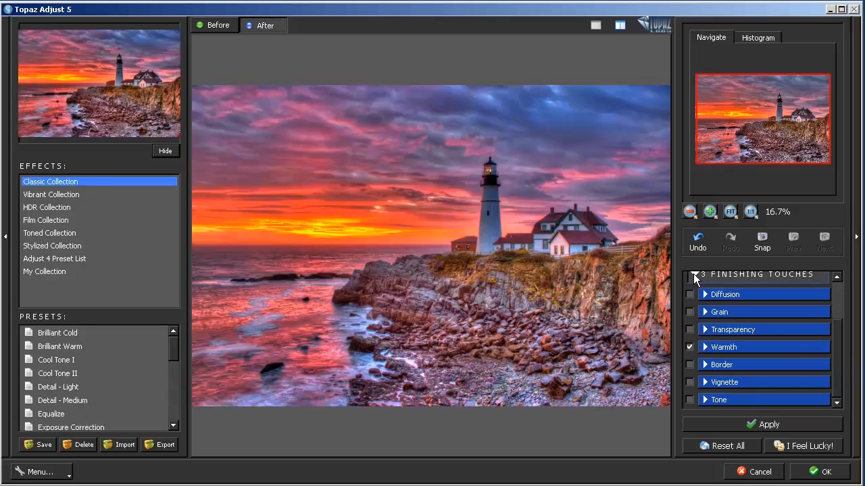
- Add a vignette with a Vignette Strength of -0.29 and a Vignette Size of 0.33, and collapse the finishing touches
{"action": "left_click", "coordinate": [706, 383]}
{"action": "scroll", "coordinate": [838, 344], "scroll_direction": "down", "scroll_amount": 3}
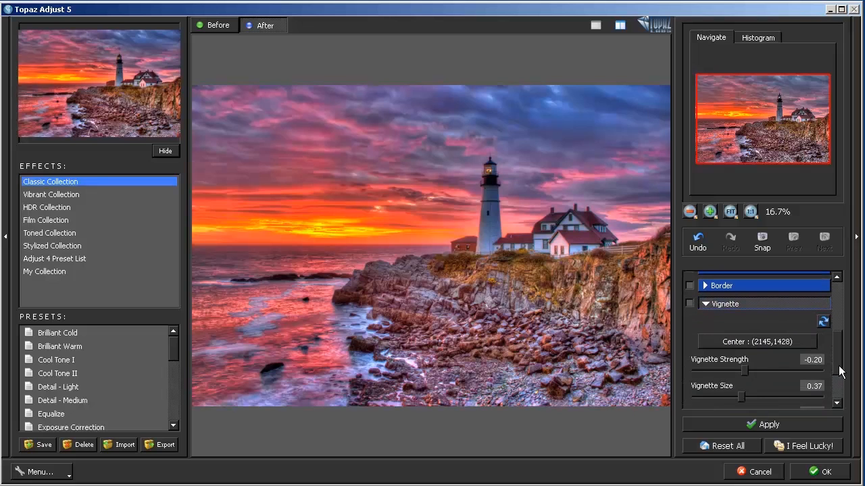
{"action": "left_click_drag", "start_coordinate": [741, 370], "coordinate": [737, 395]}
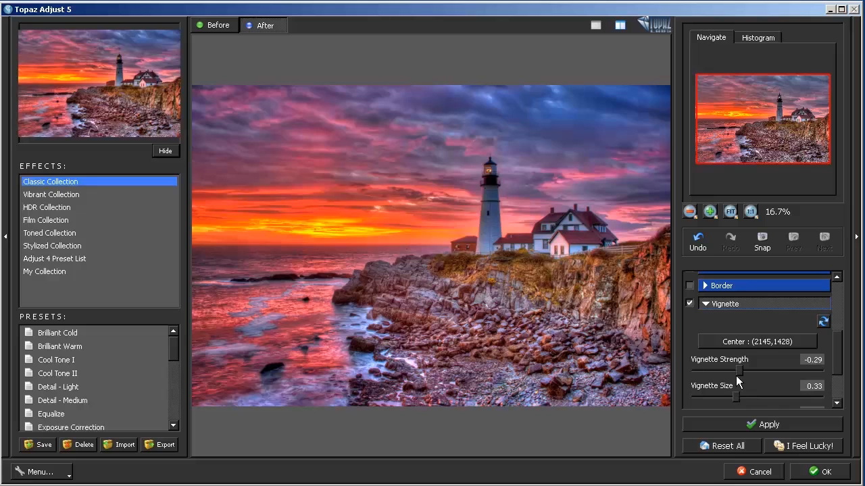
{"action": "left_click", "coordinate": [705, 305]}
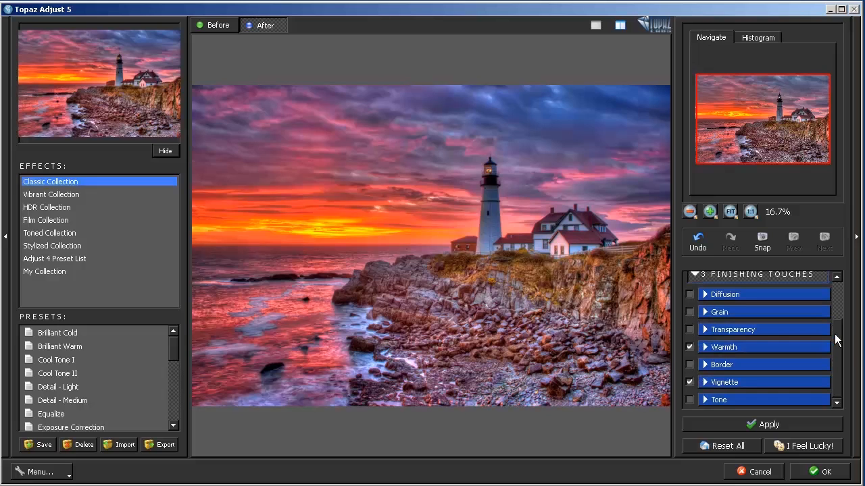
{"action": "left_click", "coordinate": [692, 275]}
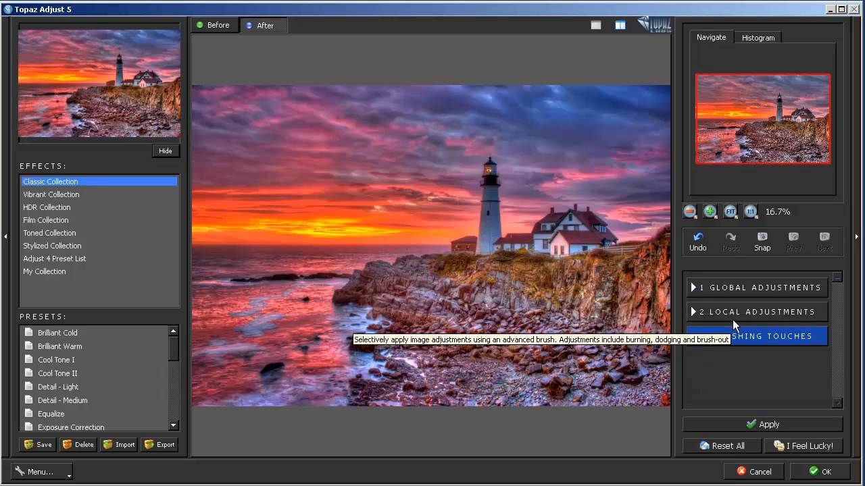
- Compare the image before and after the Topaz Adjust edits, apply them, and check Layer 1 against the background
{"action": "left_click", "coordinate": [217, 24]}
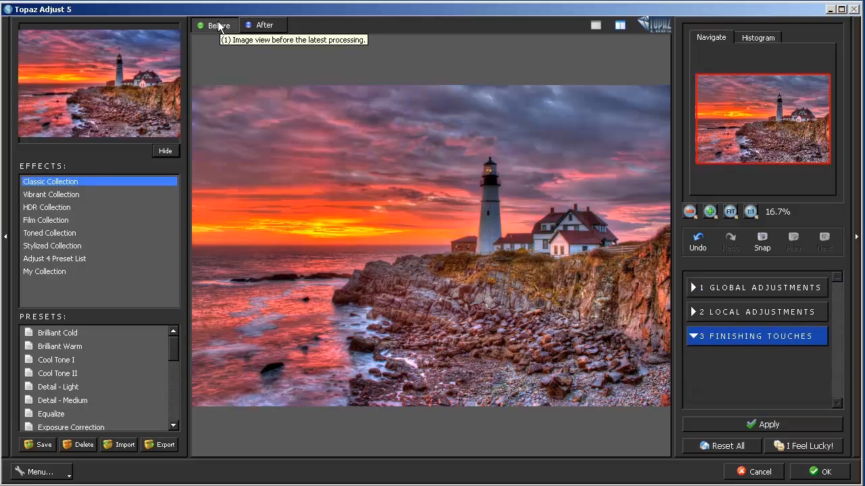
{"action": "left_click", "coordinate": [258, 30]}
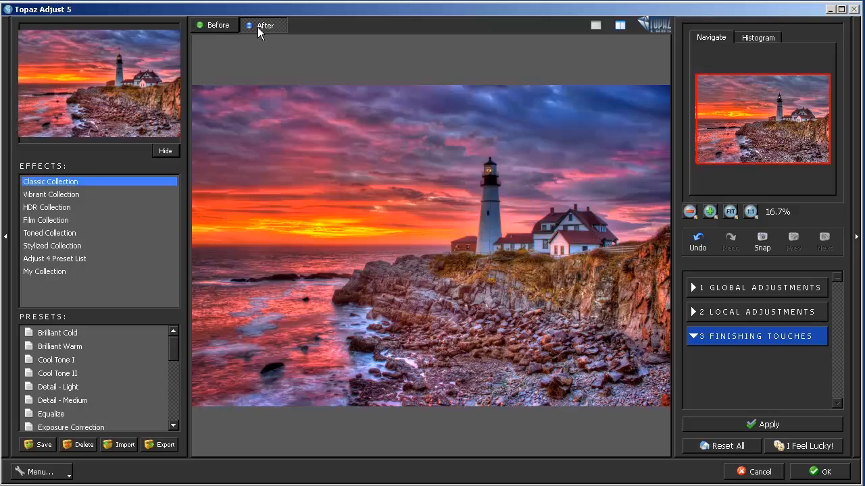
{"action": "left_click", "coordinate": [818, 475]}
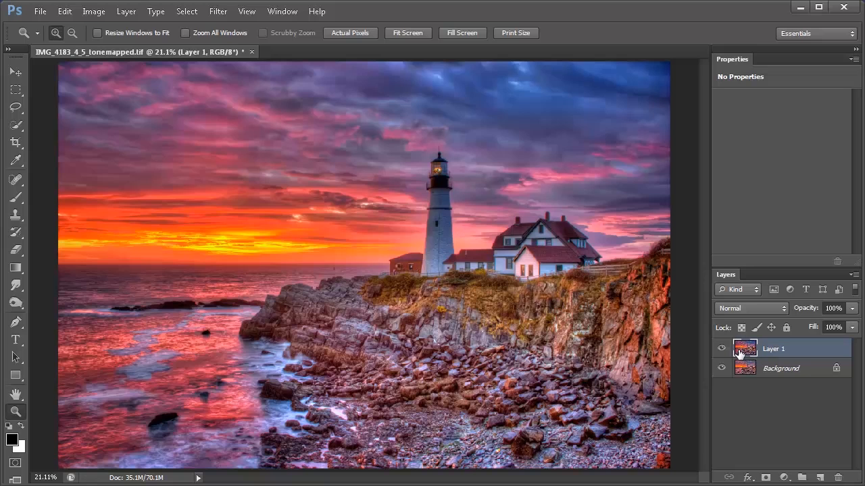
{"action": "left_click", "coordinate": [722, 349]}
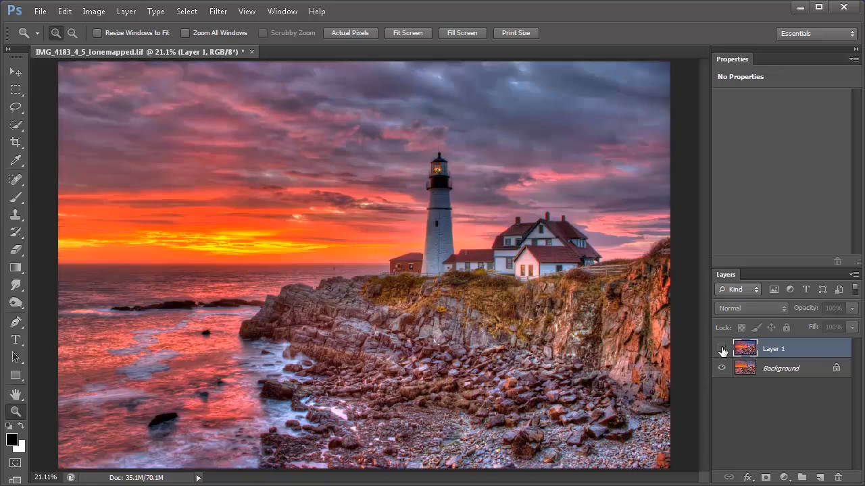
{"action": "left_click", "coordinate": [722, 349]}
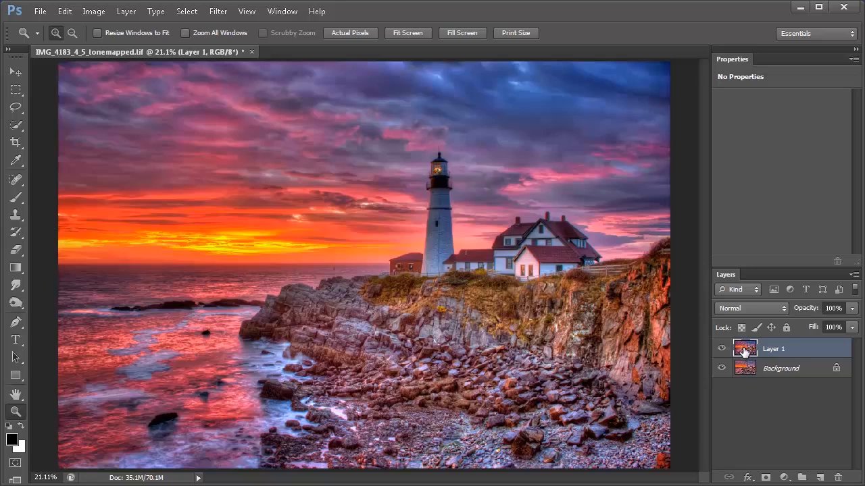
- Duplicate Layer 1 and start an Unsharp Mask on the copy, with the preview centred on the rocky cliff
{"action": "key", "text": "ctrl+j"}
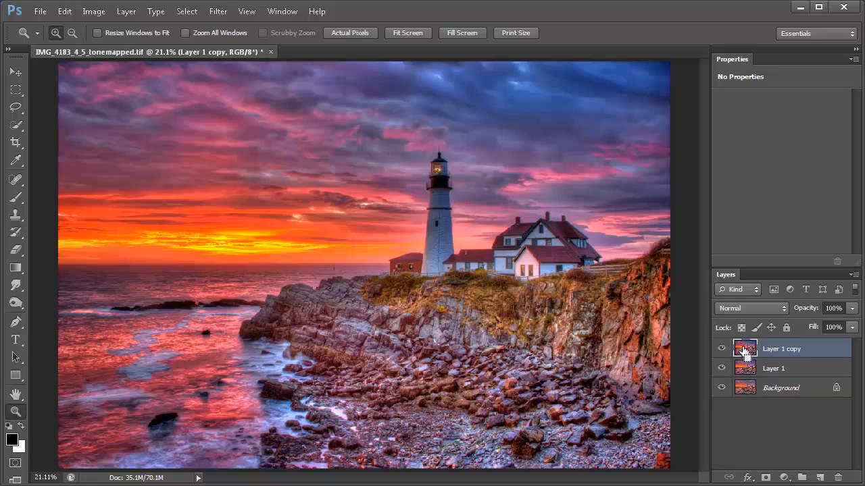
{"action": "left_click", "coordinate": [216, 11]}
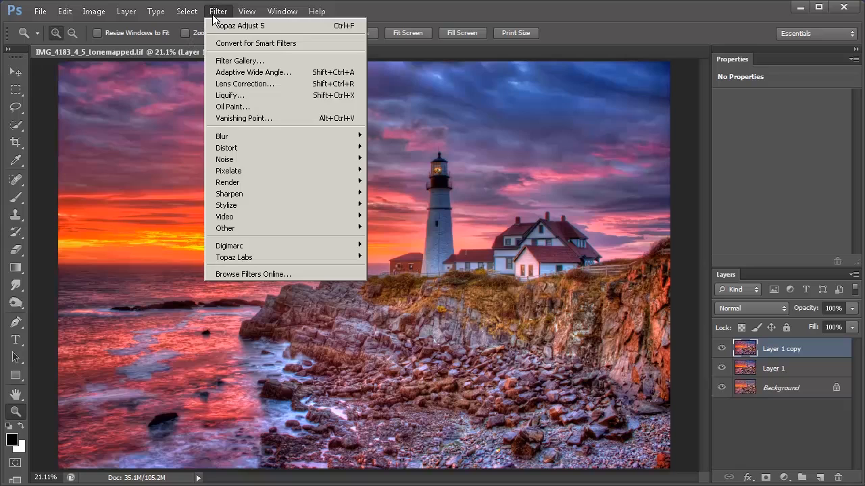
{"action": "mouse_move", "coordinate": [275, 197]}
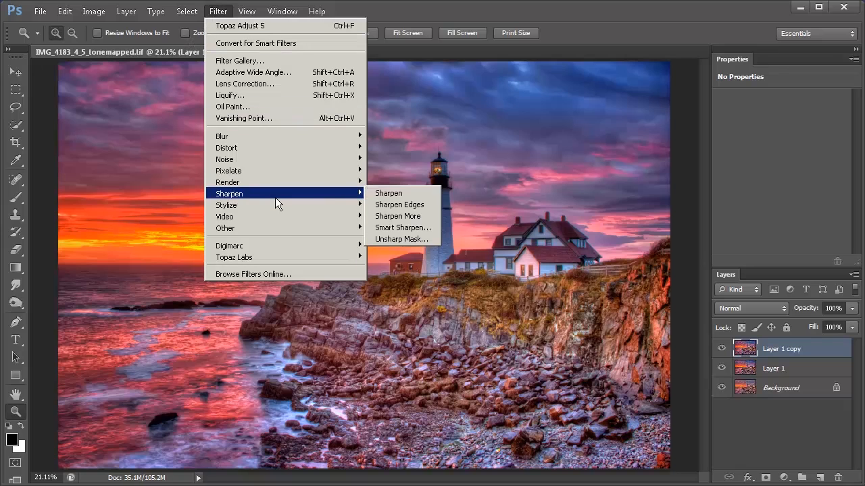
{"action": "left_click", "coordinate": [400, 239]}
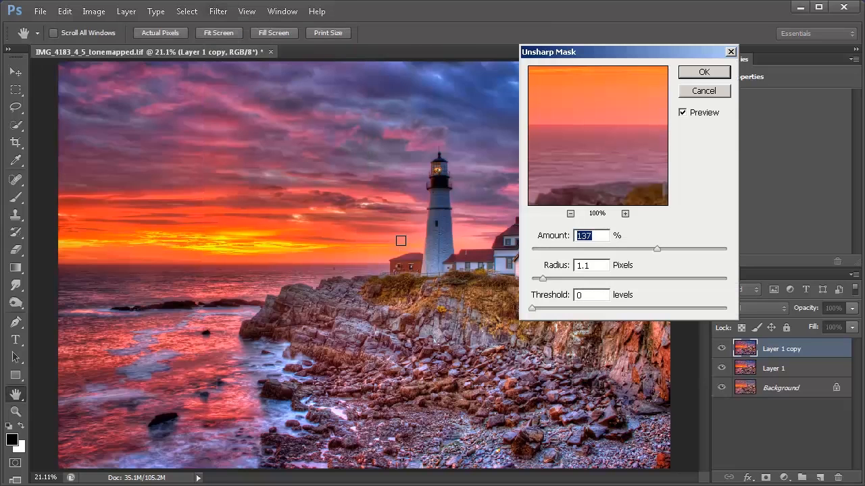
{"action": "left_click_drag", "start_coordinate": [567, 178], "coordinate": [606, 94]}
{"action": "left_click_drag", "start_coordinate": [624, 56], "coordinate": [430, 98]}
{"action": "left_click_drag", "start_coordinate": [424, 224], "coordinate": [423, 208]}
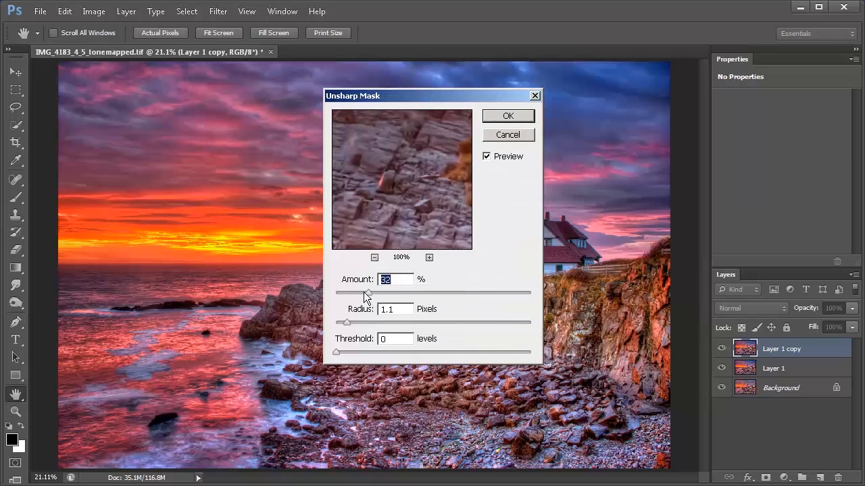
- Sharpen the copy with Unsharp Mask at Amount 142%, Radius 2.1 pixels and Threshold 2 levels, and compare it with the unsharpened layer
{"action": "left_click_drag", "start_coordinate": [366, 295], "coordinate": [457, 294]}
{"action": "left_click_drag", "start_coordinate": [346, 323], "coordinate": [359, 326]}
{"action": "left_click_drag", "start_coordinate": [337, 356], "coordinate": [350, 354]}
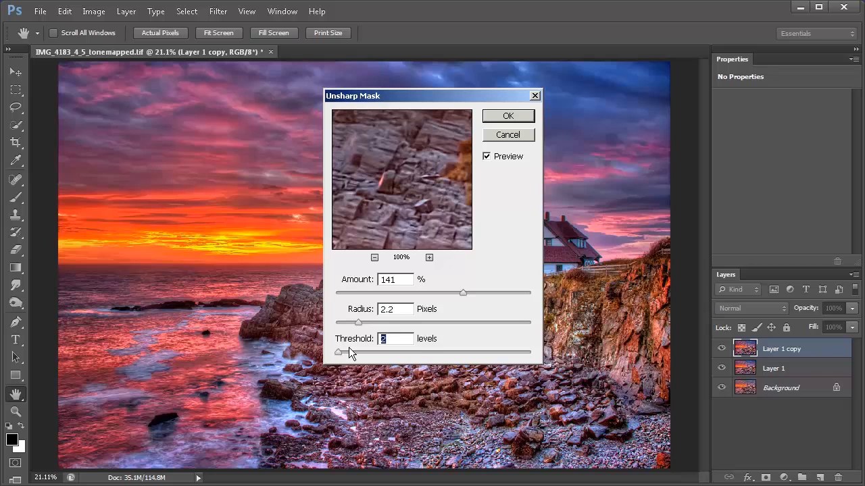
{"action": "left_click_drag", "start_coordinate": [460, 292], "coordinate": [450, 294]}
{"action": "left_click_drag", "start_coordinate": [358, 322], "coordinate": [358, 323]}
{"action": "left_click_drag", "start_coordinate": [449, 294], "coordinate": [462, 297]}
{"action": "left_click_drag", "start_coordinate": [419, 194], "coordinate": [400, 194]}
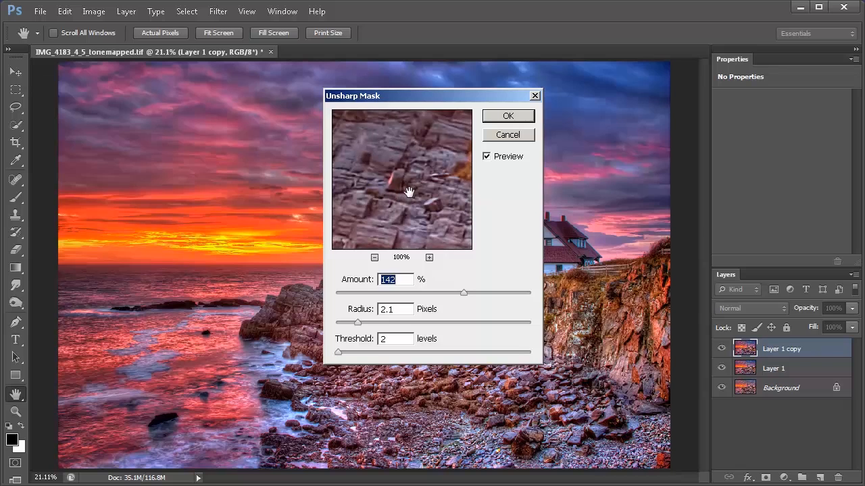
{"action": "left_click", "coordinate": [501, 119]}
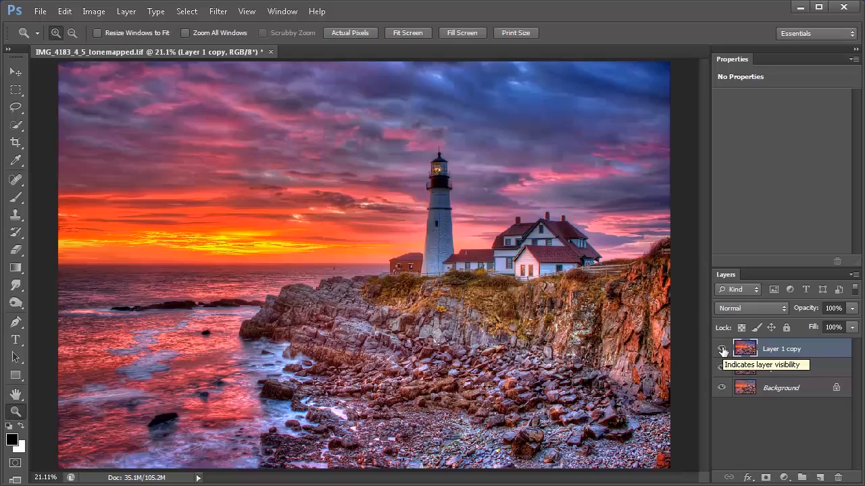
{"action": "left_click", "coordinate": [722, 349]}
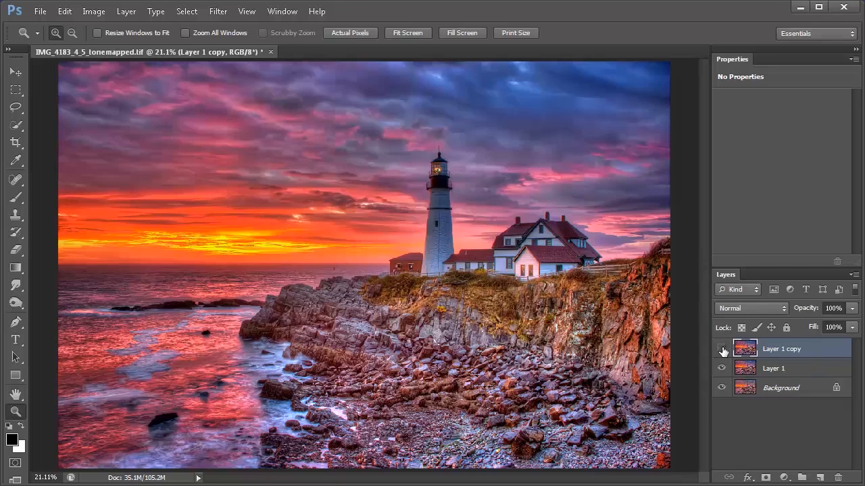
{"action": "left_click", "coordinate": [723, 349]}
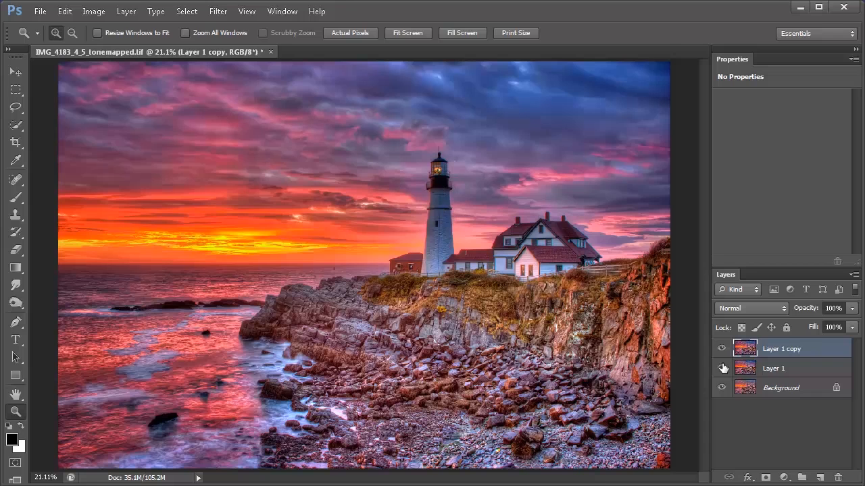
- Duplicate the sharpened layer, set its blend mode to Screen, and hide the effect with an inverted black layer mask
{"action": "key", "text": "ctrl+j"}
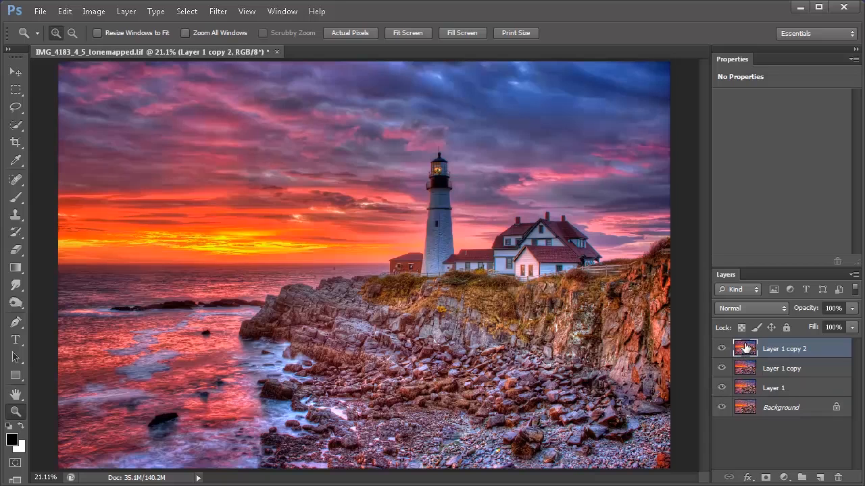
{"action": "left_click", "coordinate": [743, 308]}
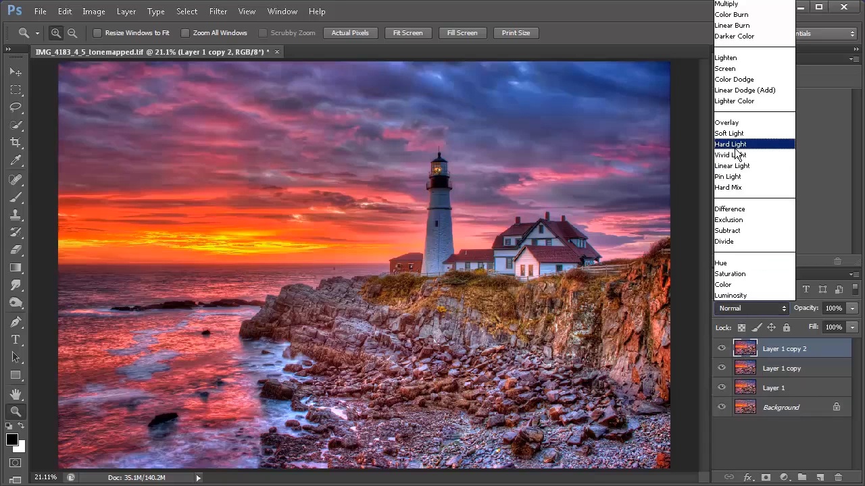
{"action": "left_click", "coordinate": [733, 69]}
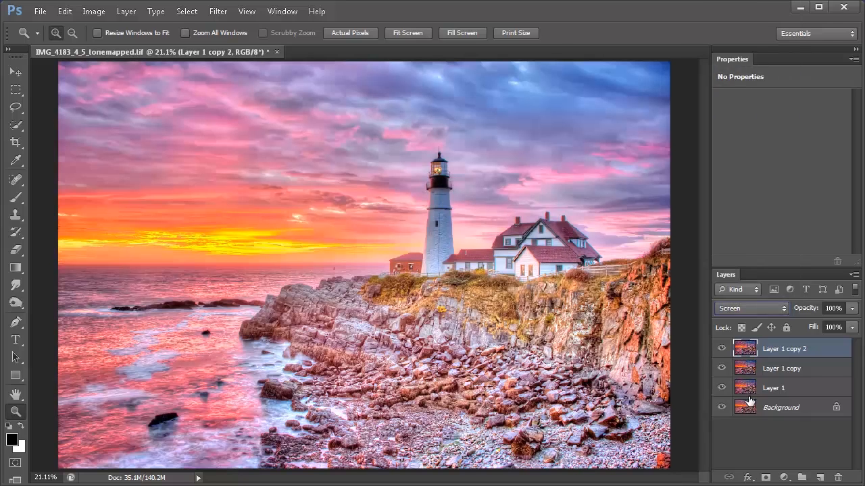
{"action": "left_click", "coordinate": [765, 478]}
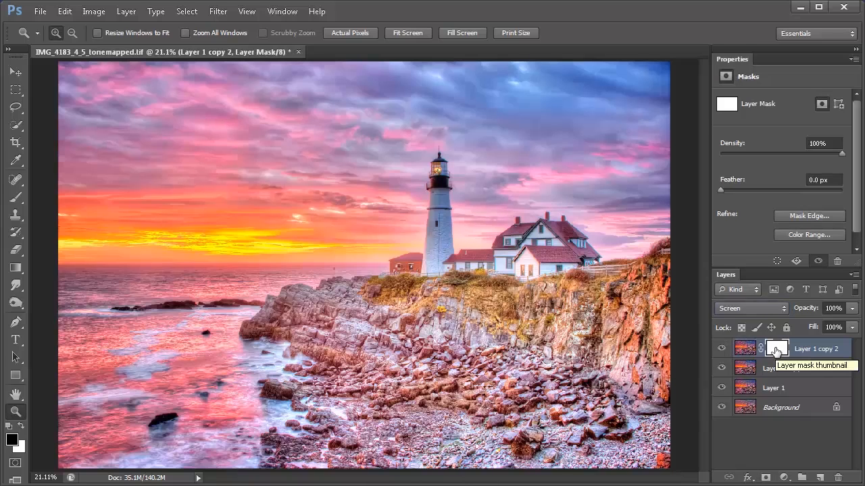
{"action": "key", "text": "ctrl+i"}
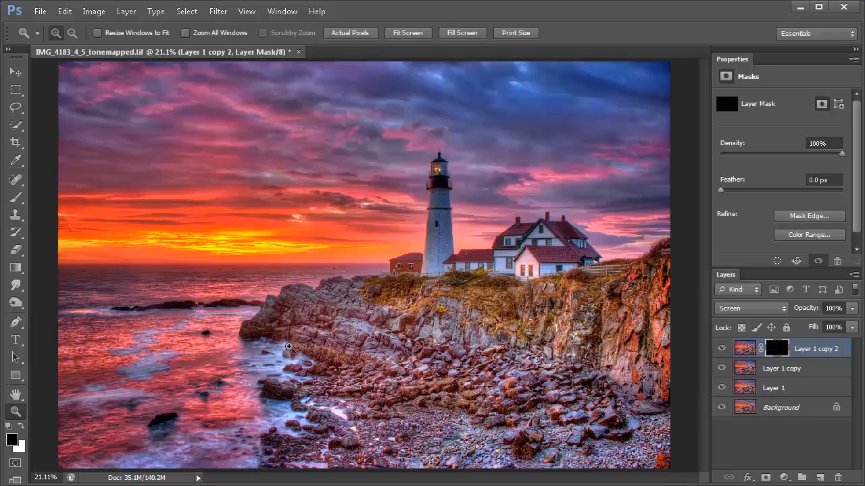
- Paint the lighthouse tower white on the layer mask with a 150-pixel brush at 20% opacity to brighten it
{"action": "left_click", "coordinate": [20, 427]}
{"action": "key", "text": "b"}
{"action": "key", "text": "bracketleft"}
{"action": "key", "text": "bracketleft"}
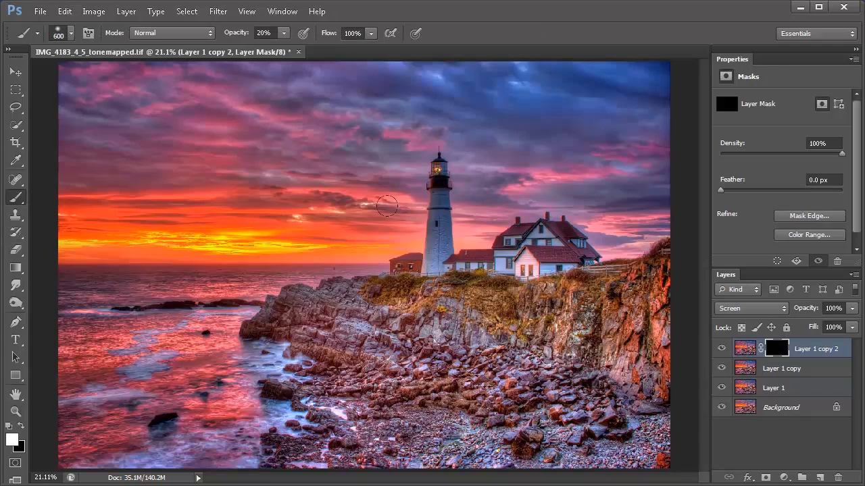
{"action": "key", "text": "bracketleft"}
{"action": "key", "text": "bracketleft"}
{"action": "key", "text": "bracketleft"}
{"action": "key", "text": "bracketleft"}
{"action": "key", "text": "bracketleft"}
{"action": "mouse_move", "coordinate": [438, 196]}
{"action": "left_mouse_down"}
{"action": "mouse_move", "coordinate": [448, 263]}
{"action": "mouse_move", "coordinate": [438, 250]}
{"action": "left_mouse_up"}
{"action": "left_click_drag", "start_coordinate": [440, 210], "coordinate": [433, 268]}
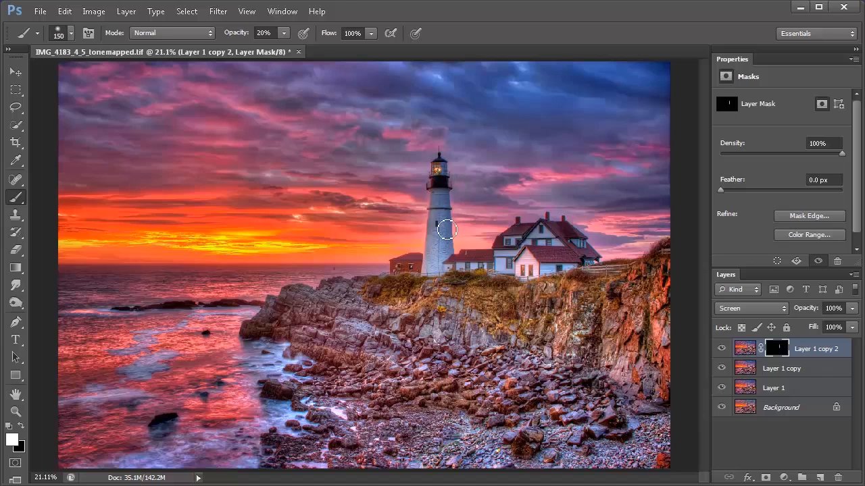
{"action": "key", "text": "bracketleft"}
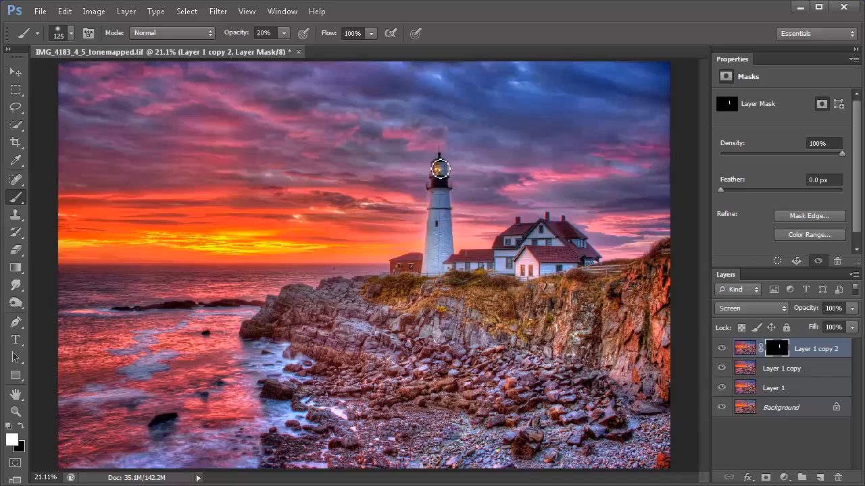
- Clean up the mask around the tower's edges with a 60-pixel black brush at 100% opacity, and compare the image with and without the layer
{"action": "key", "text": "z"}
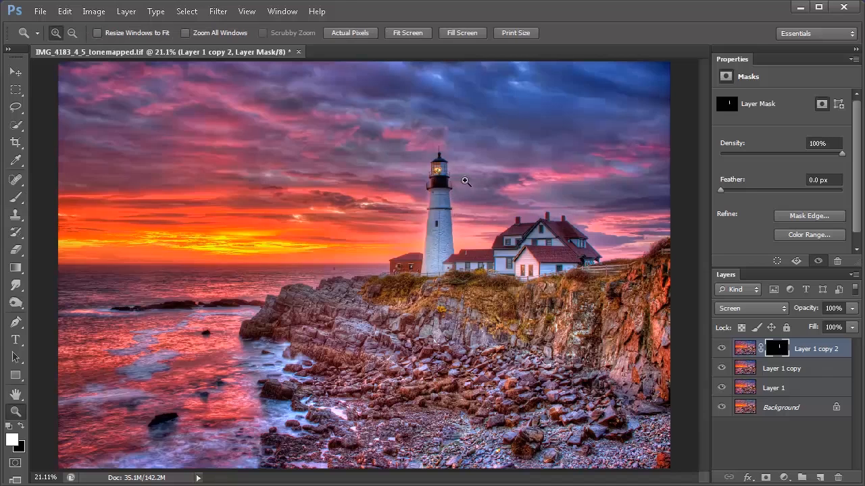
{"action": "left_click", "coordinate": [413, 150]}
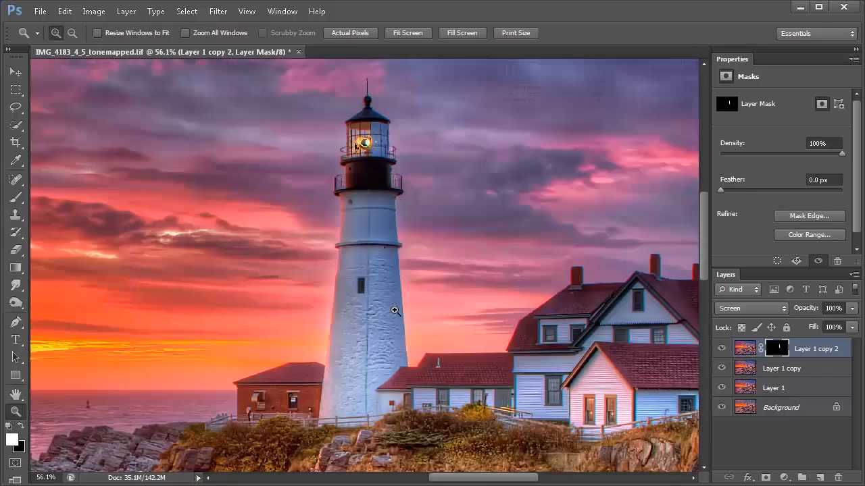
{"action": "key", "text": "b"}
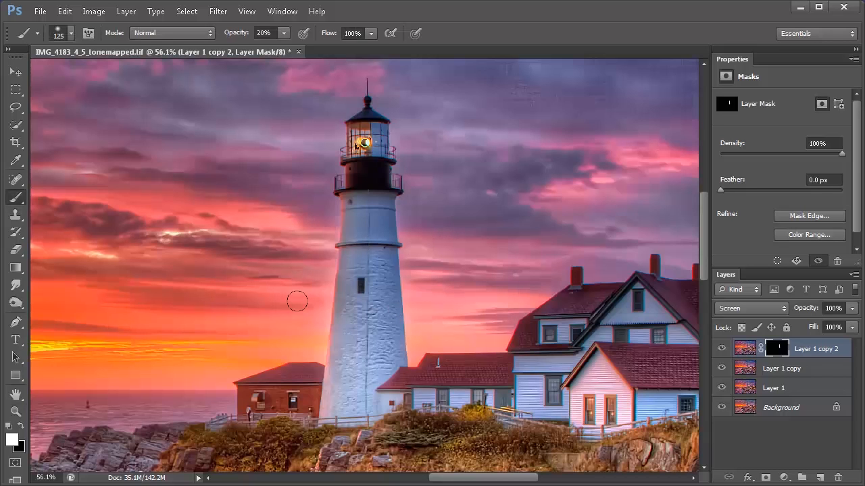
{"action": "key", "text": "bracketleft"}
{"action": "key", "text": "bracketleft"}
{"action": "key", "text": "bracketleft"}
{"action": "key", "text": "bracketleft"}
{"action": "key", "text": "bracketleft"}
{"action": "key", "text": "x"}
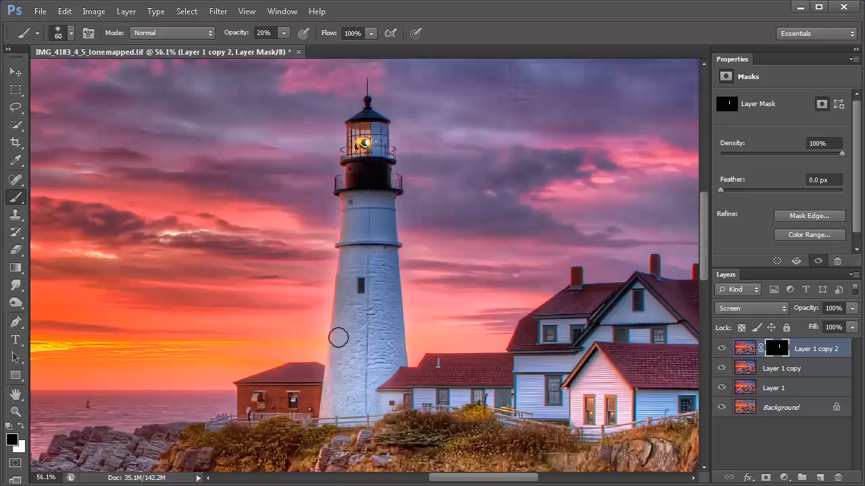
{"action": "key", "text": "0"}
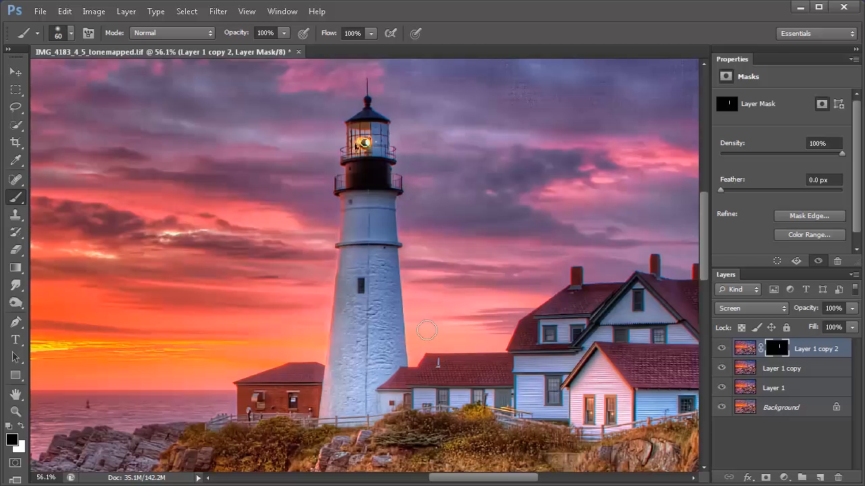
{"action": "key", "text": "ctrl+0"}
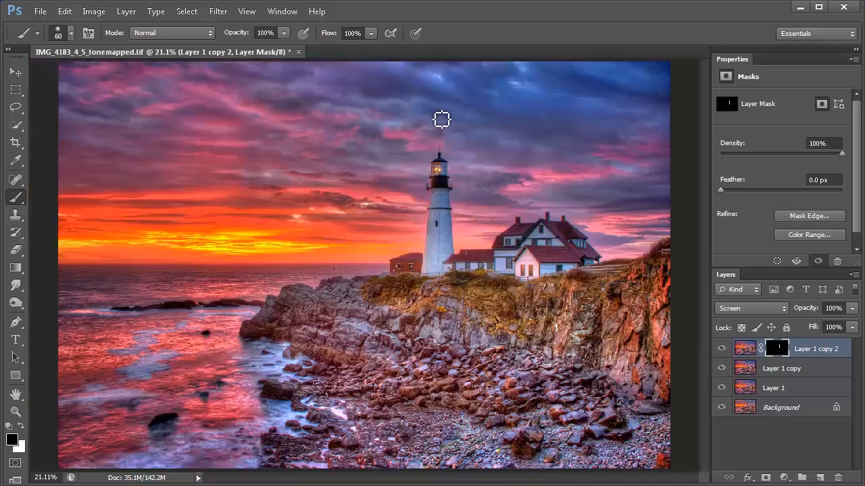
{"action": "left_click", "coordinate": [720, 348]}
{"action": "left_click", "coordinate": [721, 349]}
{"action": "left_click", "coordinate": [721, 349]}
{"action": "left_click", "coordinate": [721, 349]}
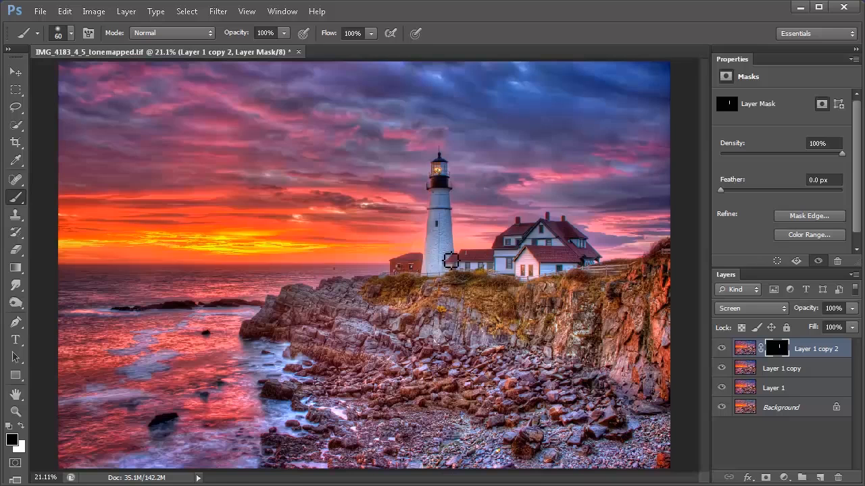
- Set the brush size to 200 pixels and its opacity to 20%, and compare the image with the brightening layer hidden and shown
{"action": "key", "text": "bracketright"}
{"action": "key", "text": "bracketright"}
{"action": "key", "text": "bracketright"}
{"action": "key", "text": "bracketright"}
{"action": "key", "text": "bracketright"}
{"action": "key", "text": "bracketright"}
{"action": "key", "text": "bracketright"}
{"action": "key", "text": "bracketright"}
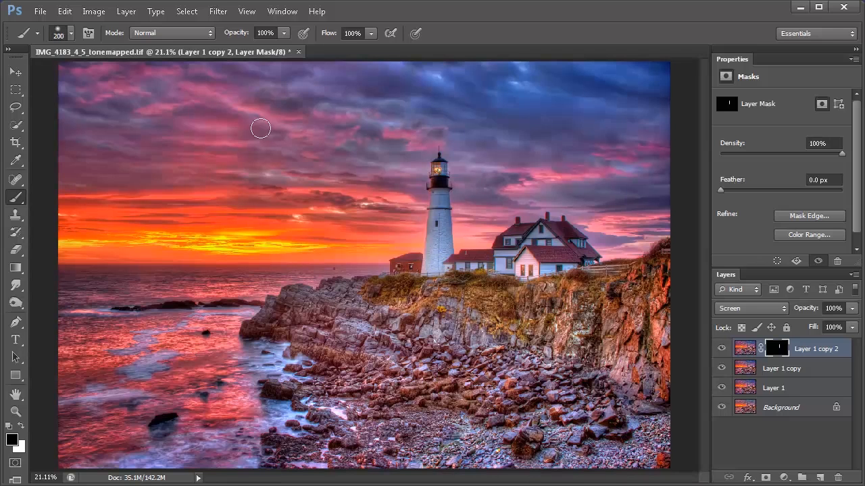
{"action": "left_click", "coordinate": [274, 34]}
{"action": "type", "text": "20"}
{"action": "key", "text": "Return"}
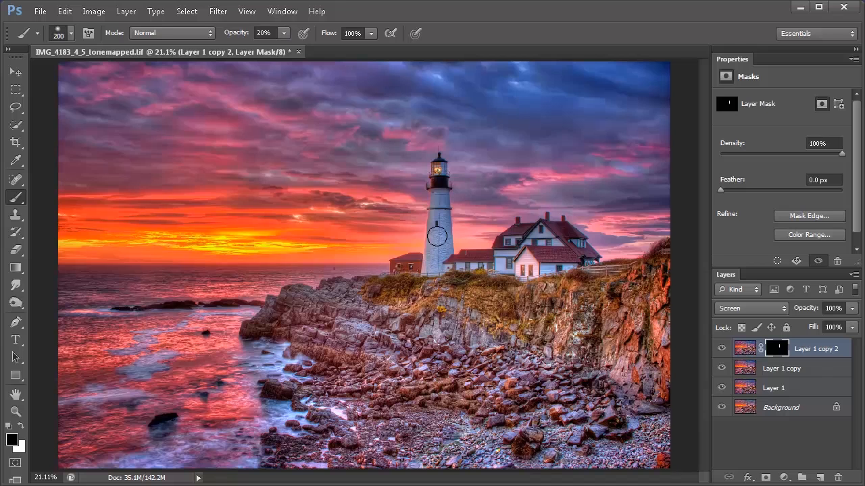
{"action": "left_click", "coordinate": [722, 350]}
{"action": "left_click", "coordinate": [722, 349]}
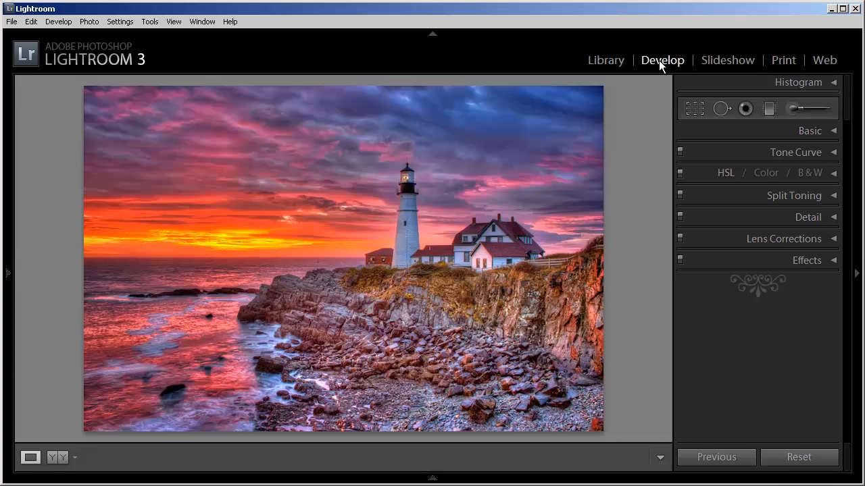
- Add a post-crop vignette to the lighthouse image with an amount of -13 and a midpoint of 32
{"action": "left_click", "coordinate": [432, 35]}
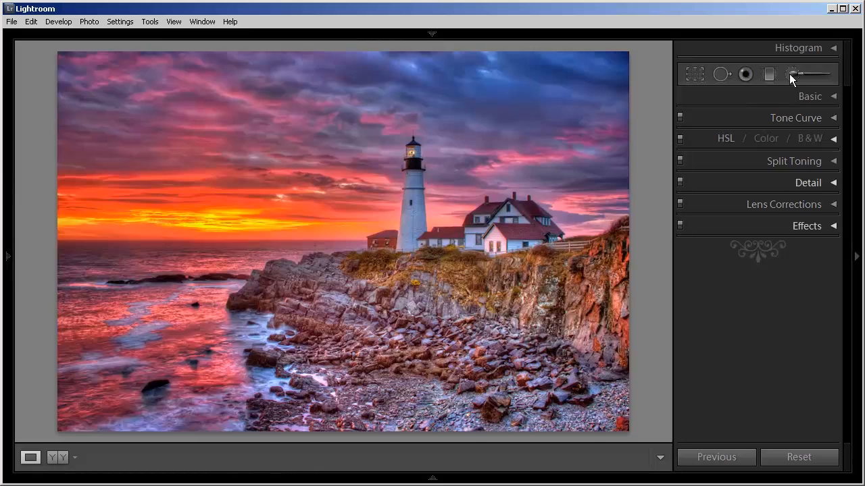
{"action": "left_click", "coordinate": [833, 226]}
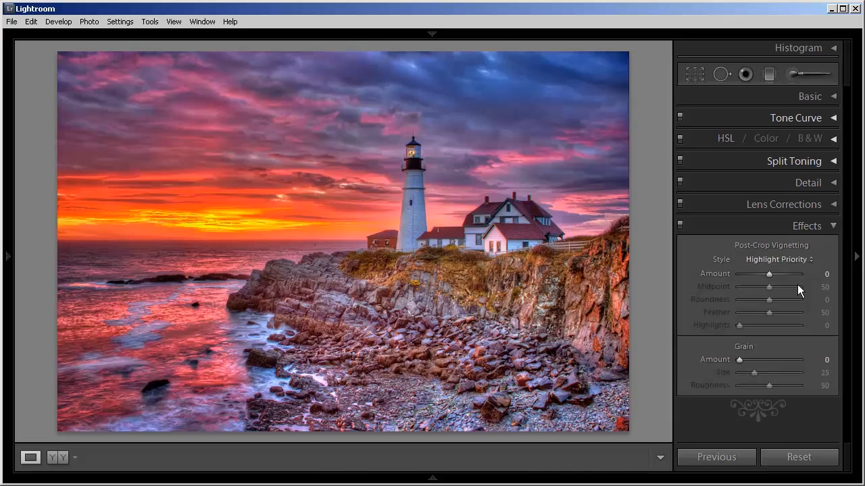
{"action": "left_click", "coordinate": [830, 225]}
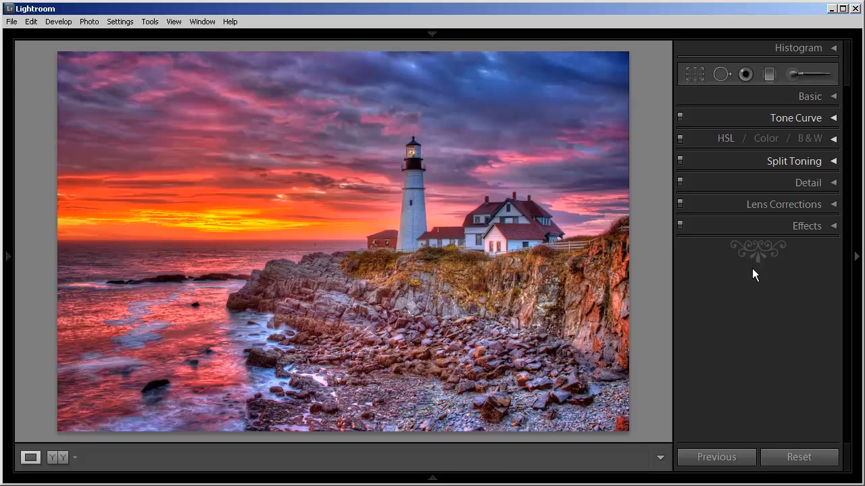
{"action": "left_click", "coordinate": [833, 227]}
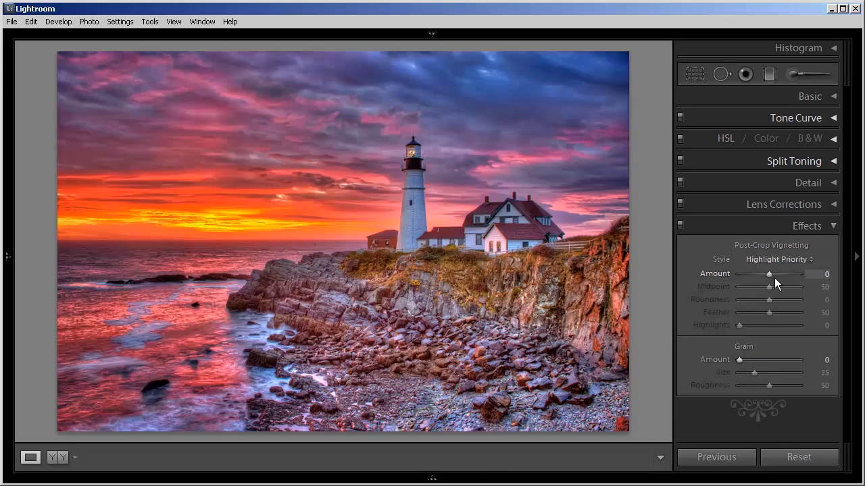
{"action": "left_click_drag", "start_coordinate": [768, 273], "coordinate": [763, 275]}
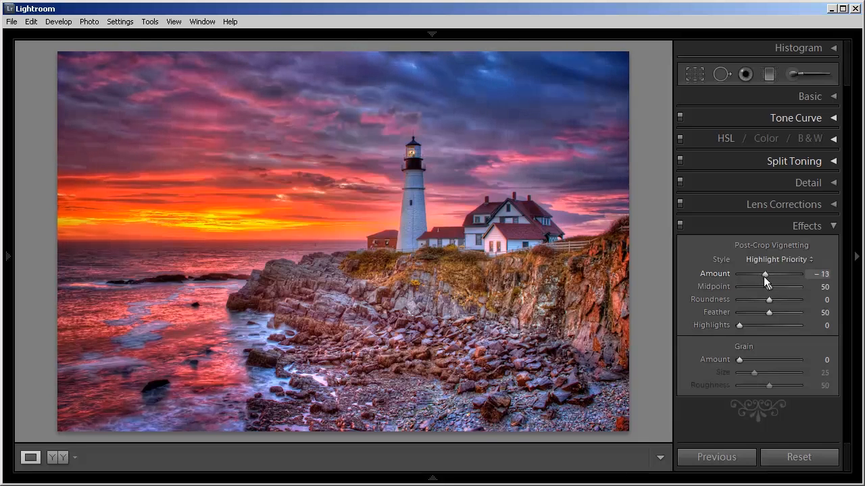
{"action": "mouse_move", "coordinate": [769, 288]}
{"action": "left_mouse_down"}
{"action": "mouse_move", "coordinate": [760, 288]}
{"action": "mouse_move", "coordinate": [792, 289]}
{"action": "mouse_move", "coordinate": [751, 287]}
{"action": "mouse_move", "coordinate": [797, 292]}
{"action": "mouse_move", "coordinate": [732, 289]}
{"action": "mouse_move", "coordinate": [787, 297]}
{"action": "mouse_move", "coordinate": [759, 296]}
{"action": "left_mouse_up"}
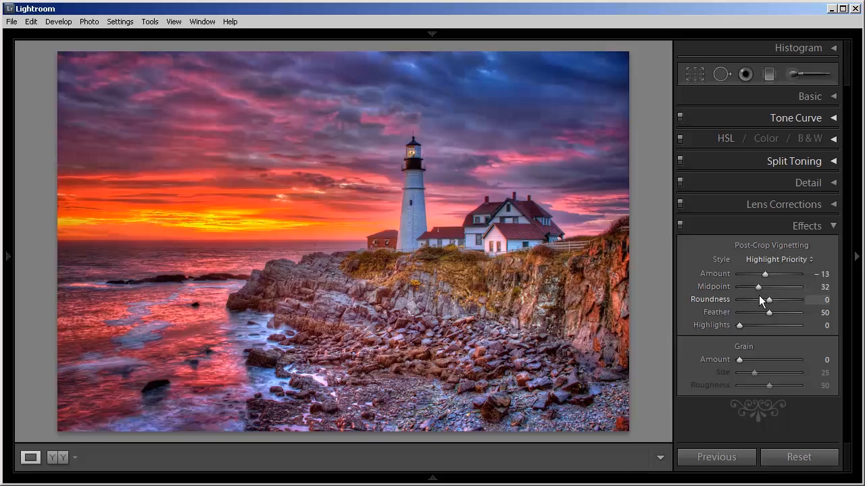
{"action": "left_click", "coordinate": [834, 228]}
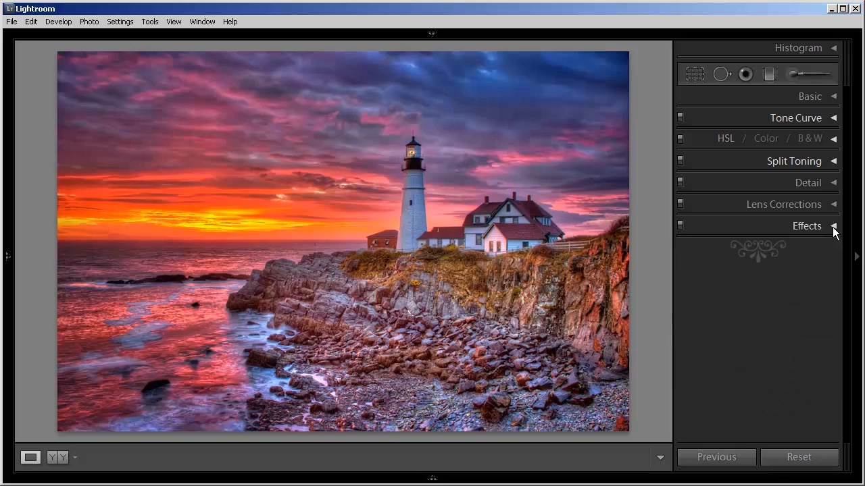
- Preview the foreground rocks in detail and set the sharpening amount to 38
{"action": "left_click", "coordinate": [835, 184]}
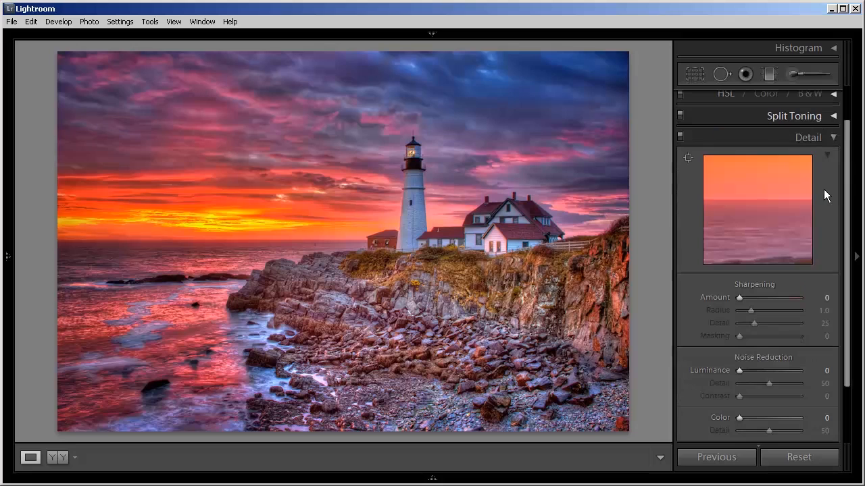
{"action": "mouse_move", "coordinate": [791, 225]}
{"action": "left_mouse_down"}
{"action": "mouse_move", "coordinate": [748, 214]}
{"action": "mouse_move", "coordinate": [780, 239]}
{"action": "mouse_move", "coordinate": [776, 232]}
{"action": "left_mouse_up"}
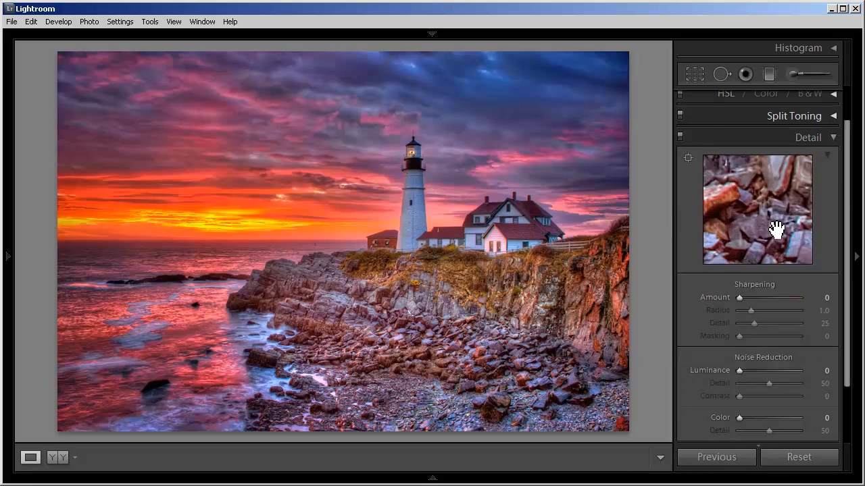
{"action": "left_click_drag", "start_coordinate": [739, 298], "coordinate": [756, 306]}
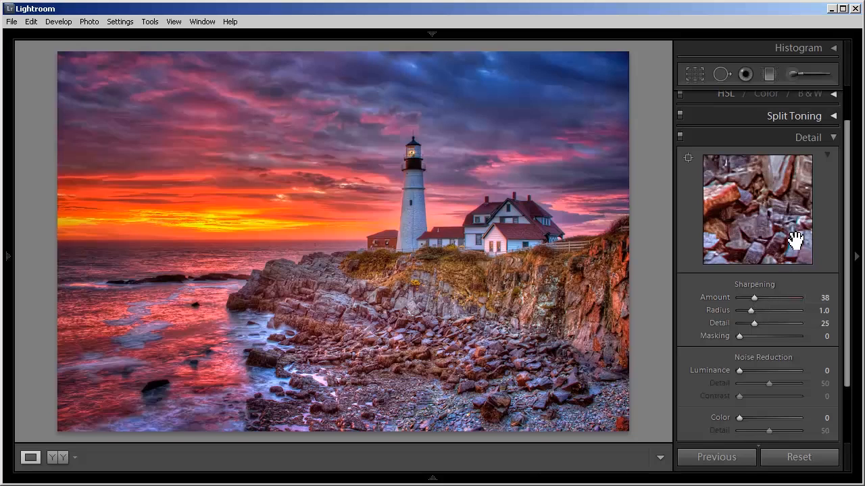
{"action": "left_click", "coordinate": [830, 138]}
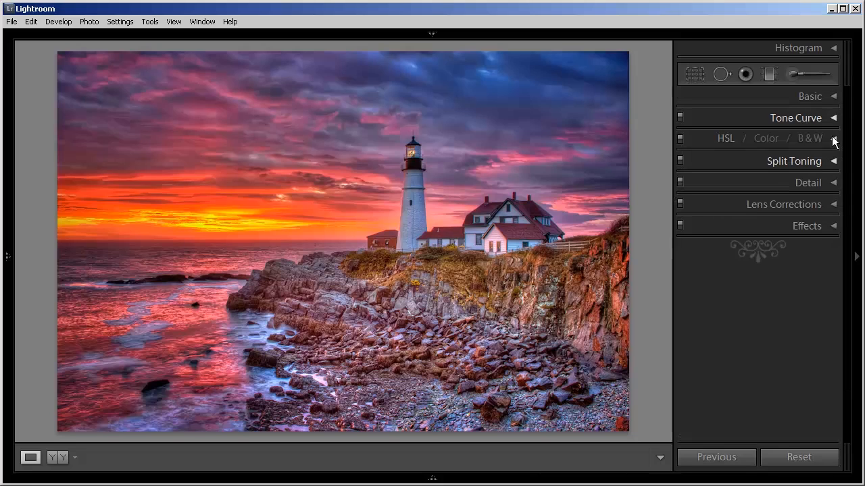
- Cool the image's white balance with a temperature of -6 and a tint of -8
{"action": "left_click", "coordinate": [834, 98]}
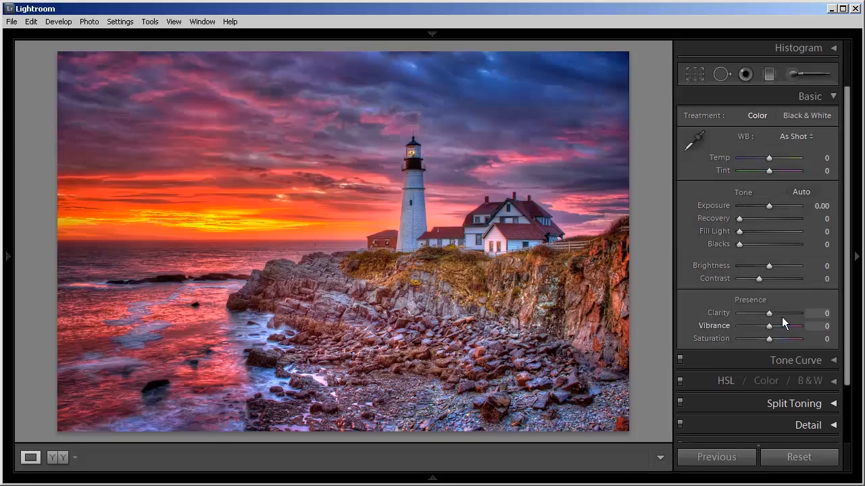
{"action": "left_click_drag", "start_coordinate": [767, 159], "coordinate": [764, 160]}
{"action": "left_click_drag", "start_coordinate": [772, 162], "coordinate": [767, 179]}
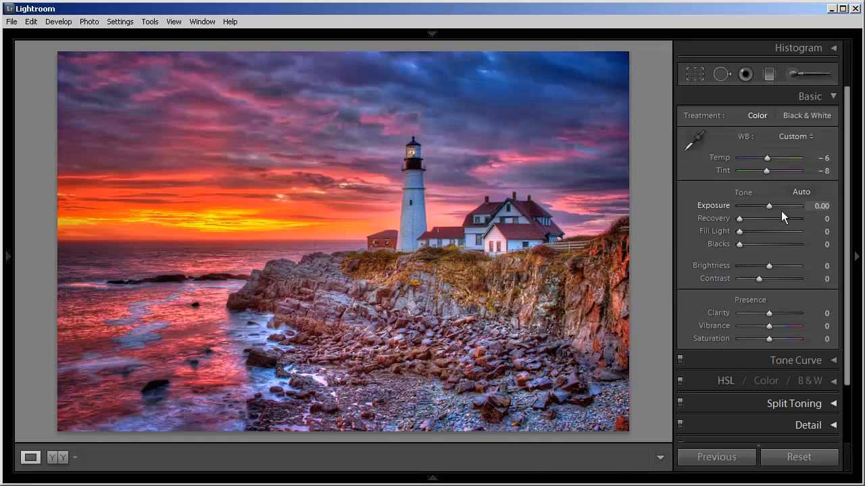
- Set the basic adjustments to exposure -0.05, recovery 17, fill light 3, brightness -9 and clarity +17
{"action": "left_click_drag", "start_coordinate": [769, 204], "coordinate": [751, 229]}
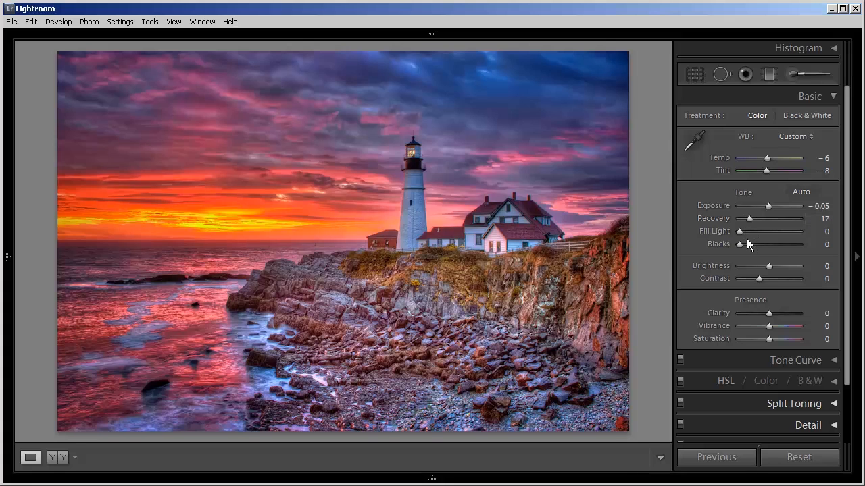
{"action": "left_click_drag", "start_coordinate": [738, 231], "coordinate": [741, 235]}
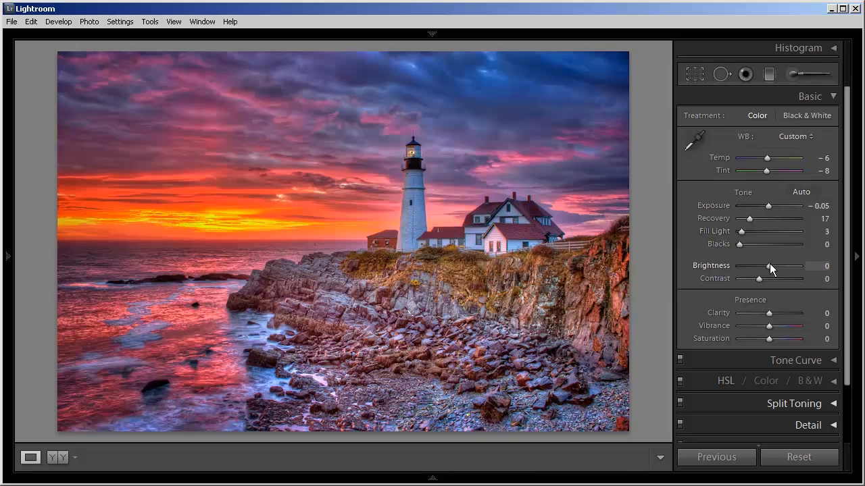
{"action": "left_click_drag", "start_coordinate": [769, 265], "coordinate": [769, 267]}
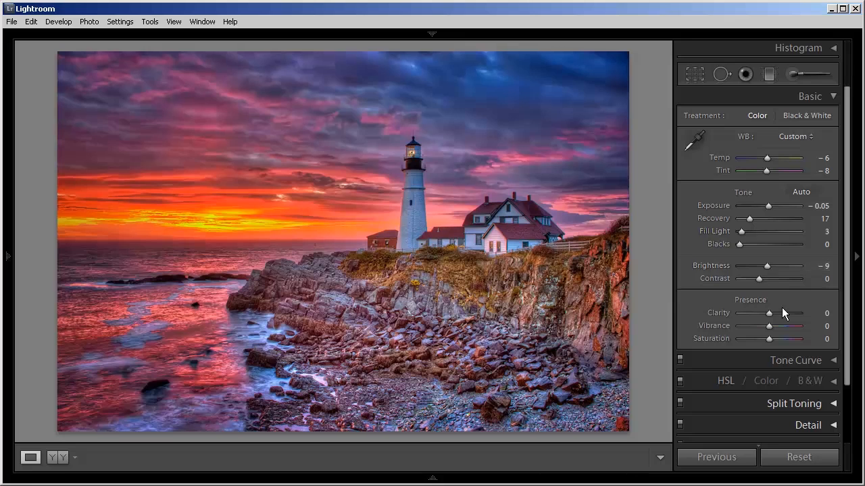
{"action": "mouse_move", "coordinate": [770, 314]}
{"action": "left_mouse_down"}
{"action": "mouse_move", "coordinate": [796, 316]}
{"action": "mouse_move", "coordinate": [766, 318]}
{"action": "mouse_move", "coordinate": [793, 319]}
{"action": "mouse_move", "coordinate": [774, 323]}
{"action": "left_mouse_up"}
- Add a graduated filter fading upward from the lower foreground rocks to the sky at the height of the lighthouse lantern
{"action": "left_click", "coordinate": [770, 74]}
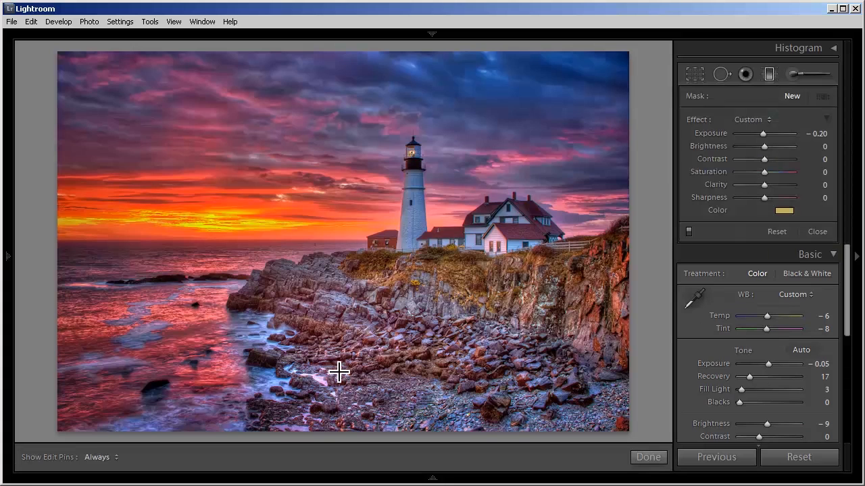
{"action": "mouse_move", "coordinate": [334, 380]}
{"action": "left_mouse_down"}
{"action": "mouse_move", "coordinate": [343, 272]}
{"action": "mouse_move", "coordinate": [353, 301]}
{"action": "mouse_move", "coordinate": [385, 153]}
{"action": "mouse_move", "coordinate": [370, 375]}
{"action": "mouse_move", "coordinate": [396, 141]}
{"action": "mouse_move", "coordinate": [425, 164]}
{"action": "mouse_move", "coordinate": [429, 130]}
{"action": "left_mouse_up"}
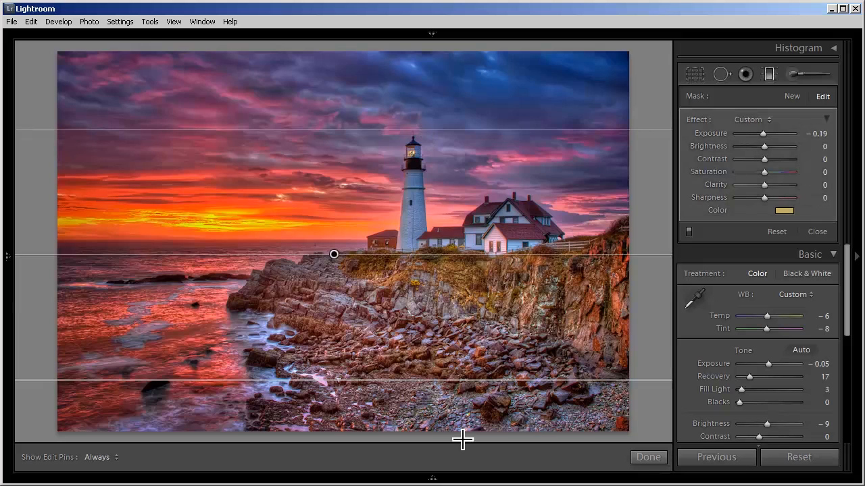
{"action": "left_click_drag", "start_coordinate": [458, 383], "coordinate": [453, 417]}
{"action": "left_click_drag", "start_coordinate": [511, 135], "coordinate": [506, 167]}
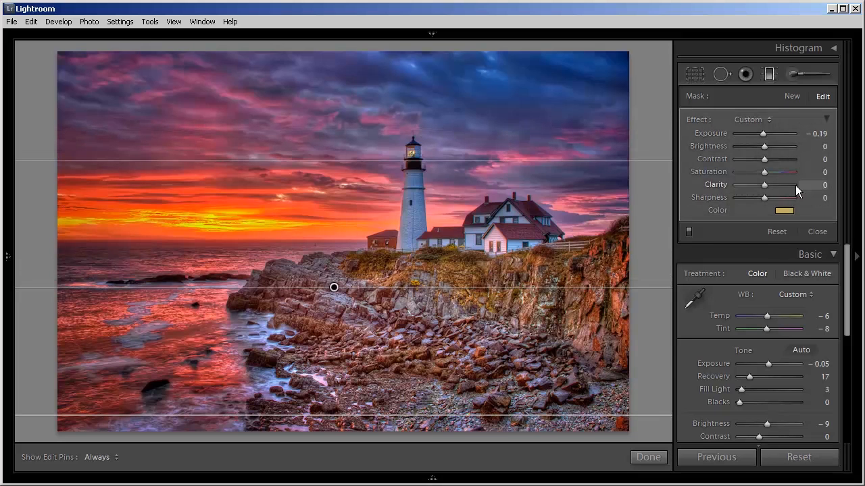
- Tint the foreground graduated filter blue-violet and set its brightness to -15, contrast to 2, clarity to 12 and sharpness to 7
{"action": "mouse_move", "coordinate": [763, 134]}
{"action": "left_mouse_down"}
{"action": "mouse_move", "coordinate": [774, 136]}
{"action": "mouse_move", "coordinate": [763, 139]}
{"action": "mouse_move", "coordinate": [761, 131]}
{"action": "left_mouse_up"}
{"action": "left_click", "coordinate": [782, 210]}
{"action": "mouse_move", "coordinate": [541, 240]}
{"action": "left_mouse_down"}
{"action": "mouse_move", "coordinate": [554, 261]}
{"action": "mouse_move", "coordinate": [571, 267]}
{"action": "mouse_move", "coordinate": [579, 249]}
{"action": "mouse_move", "coordinate": [632, 228]}
{"action": "mouse_move", "coordinate": [647, 254]}
{"action": "mouse_move", "coordinate": [670, 252]}
{"action": "mouse_move", "coordinate": [669, 260]}
{"action": "mouse_move", "coordinate": [675, 252]}
{"action": "left_mouse_up"}
{"action": "left_click", "coordinate": [500, 178]}
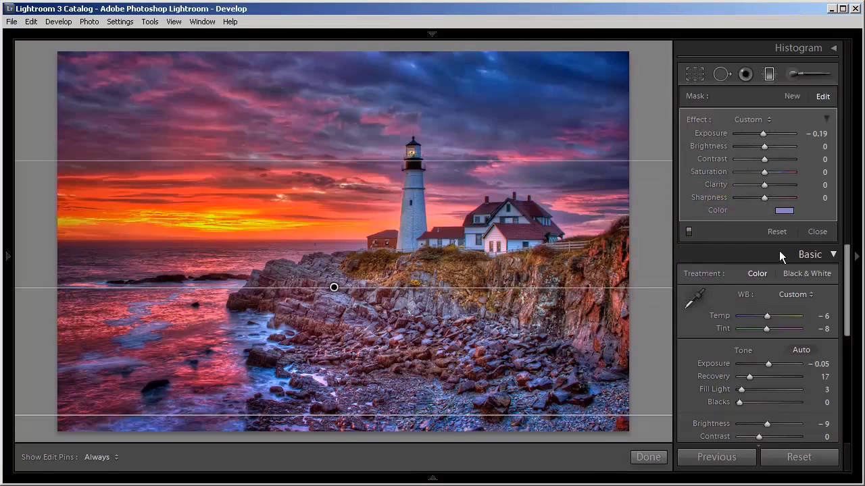
{"action": "left_click_drag", "start_coordinate": [765, 148], "coordinate": [769, 193]}
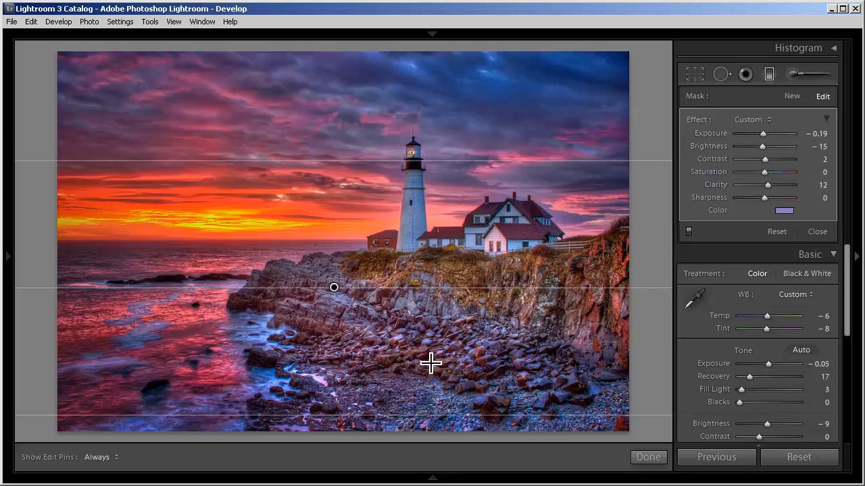
{"action": "left_click_drag", "start_coordinate": [762, 195], "coordinate": [764, 202]}
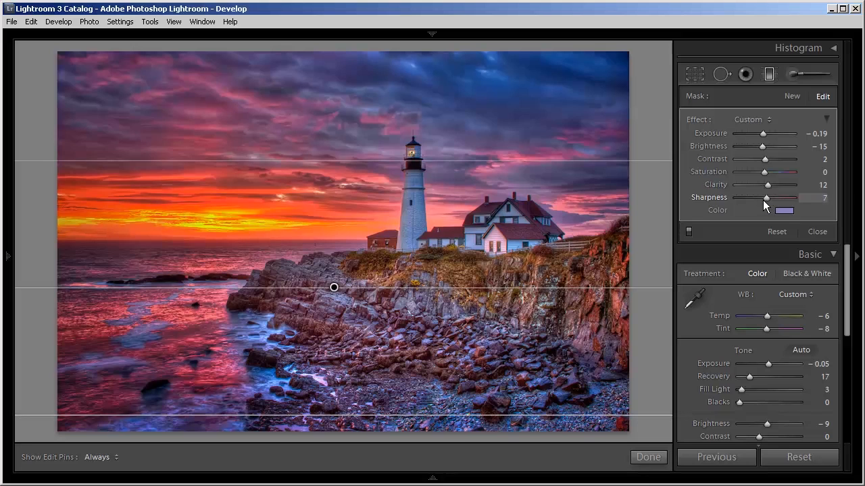
{"action": "left_click", "coordinate": [762, 136]}
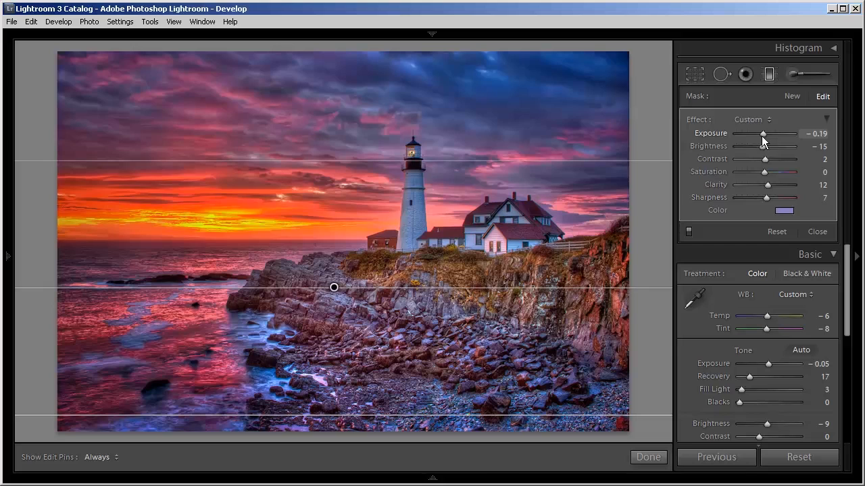
- Mute the filter's tint to hue 230 with 23% saturation, and compare the image with the filter off and on
{"action": "left_click", "coordinate": [785, 214]}
{"action": "left_click_drag", "start_coordinate": [673, 260], "coordinate": [664, 258]}
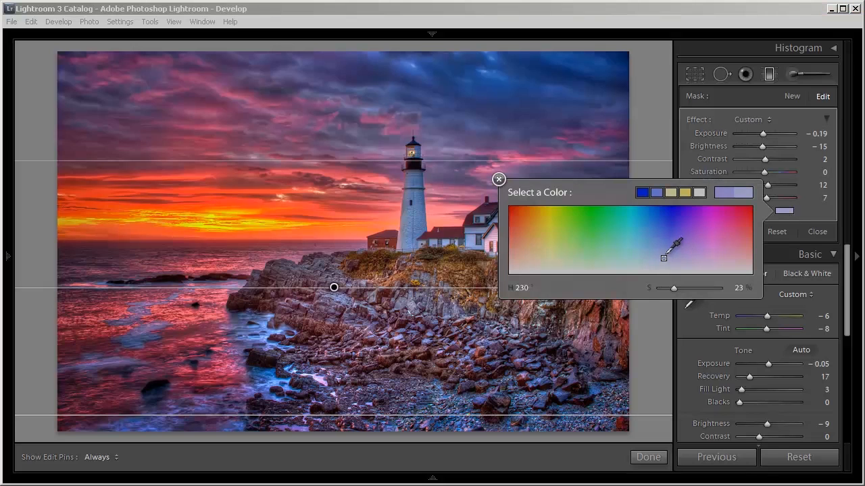
{"action": "left_click", "coordinate": [499, 180]}
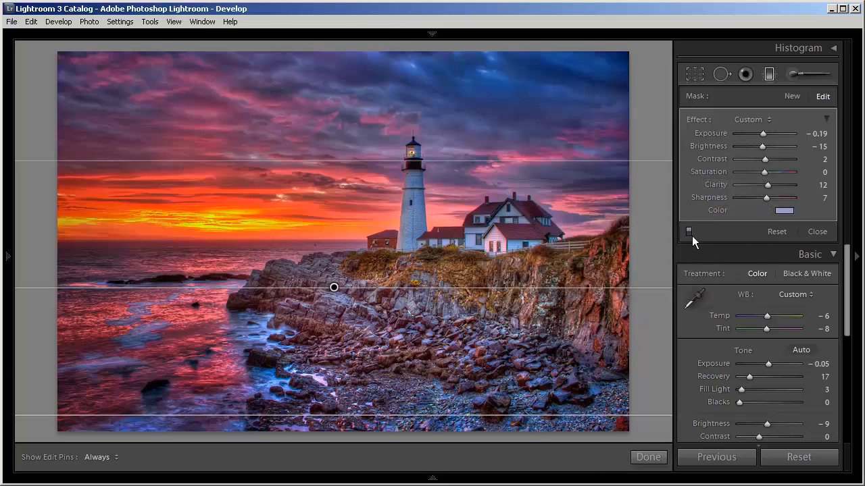
{"action": "left_click", "coordinate": [688, 231]}
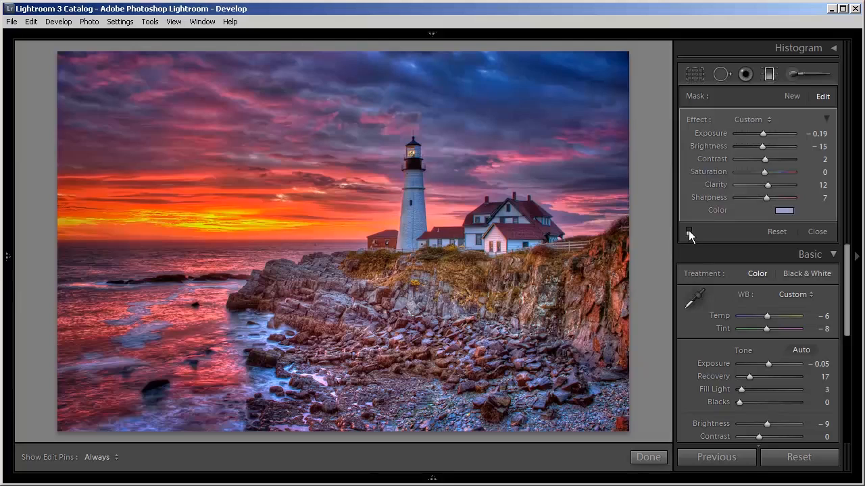
{"action": "left_click", "coordinate": [689, 231]}
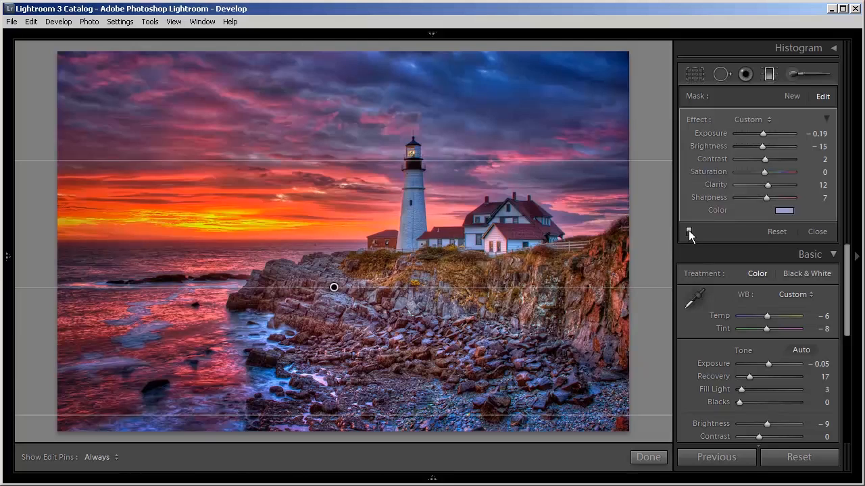
{"action": "left_click", "coordinate": [649, 458]}
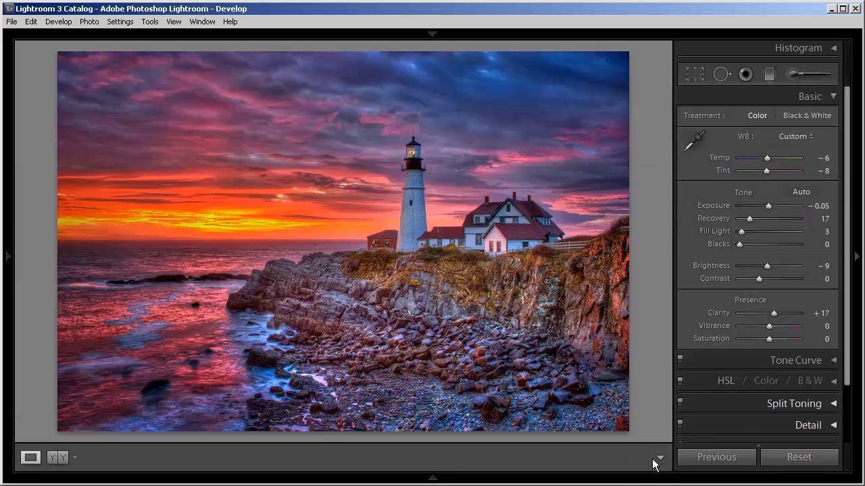
- Add a second graduated filter fading from the top of the sky down to the upper rocks below the lighthouse
{"action": "left_click", "coordinate": [769, 74]}
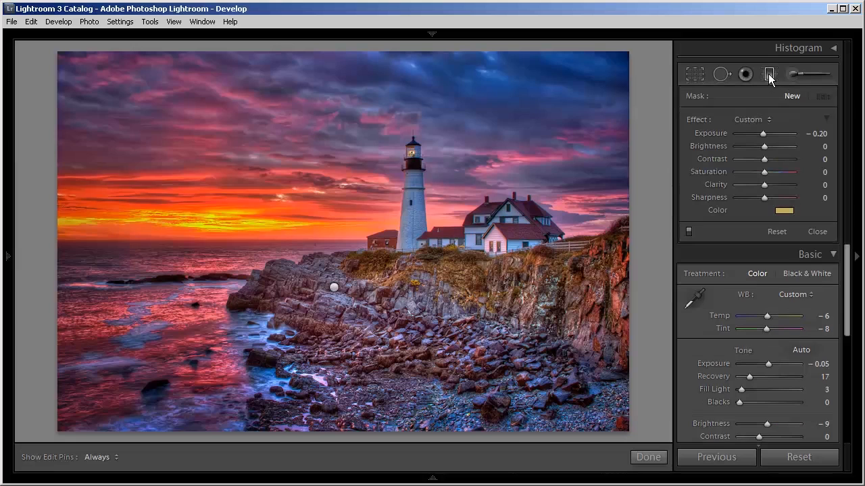
{"action": "left_click_drag", "start_coordinate": [284, 67], "coordinate": [325, 310]}
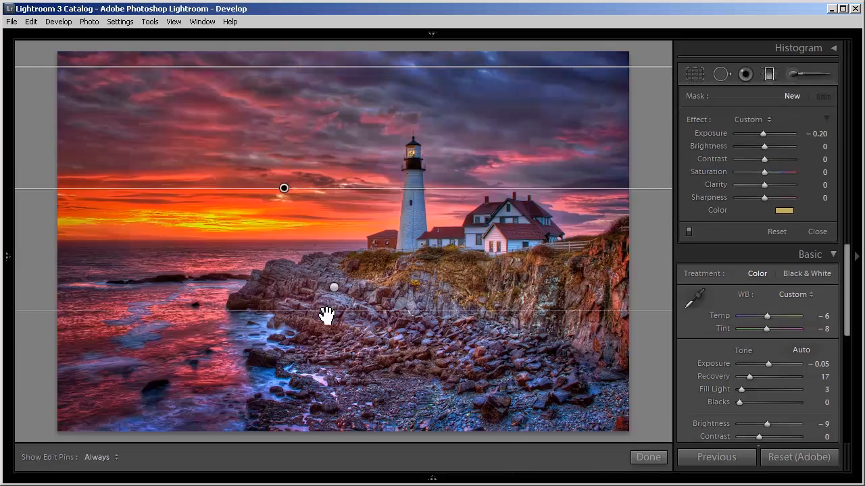
{"action": "left_click_drag", "start_coordinate": [323, 222], "coordinate": [328, 313]}
{"action": "left_click_drag", "start_coordinate": [541, 69], "coordinate": [544, 52]}
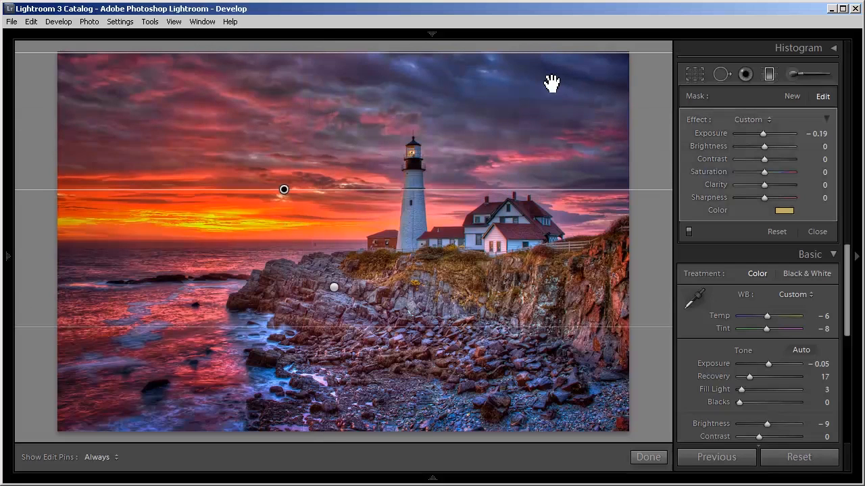
{"action": "left_click_drag", "start_coordinate": [504, 328], "coordinate": [504, 290]}
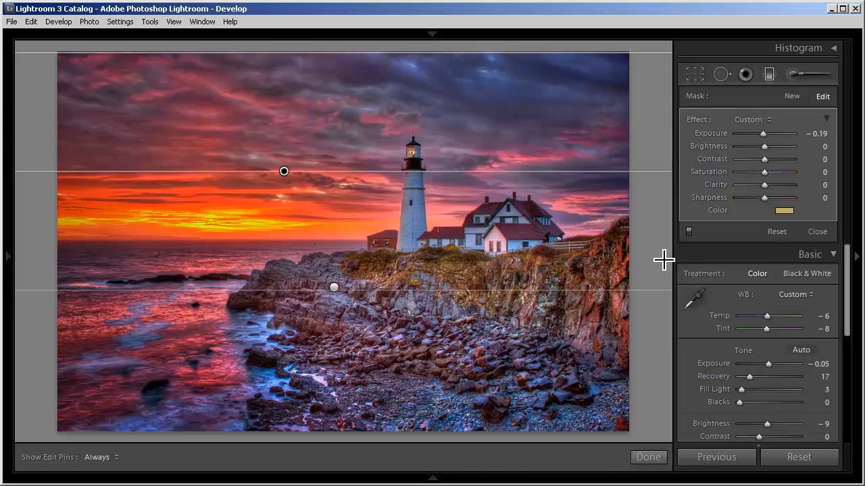
- Set the sky filter's exposure to 0.10 and clarity to -71, and extend its gradient slightly at both ends
{"action": "left_click_drag", "start_coordinate": [762, 132], "coordinate": [763, 135]}
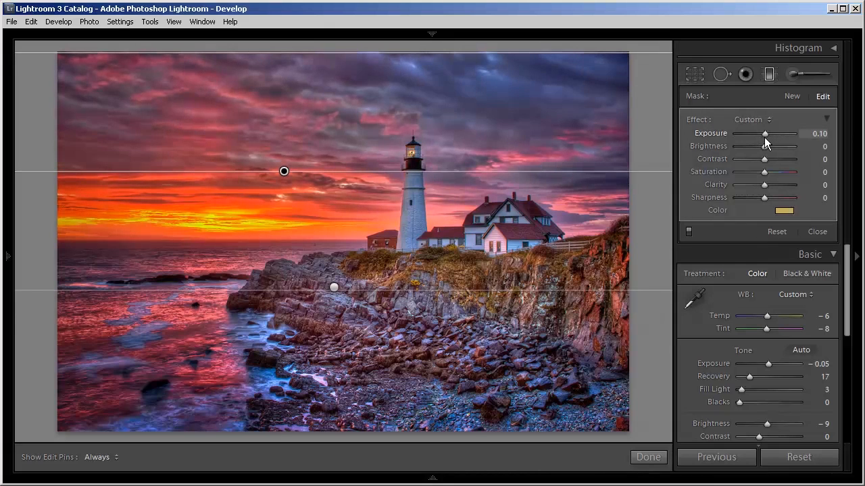
{"action": "left_click_drag", "start_coordinate": [590, 292], "coordinate": [589, 302]}
{"action": "left_click_drag", "start_coordinate": [527, 54], "coordinate": [529, 50]}
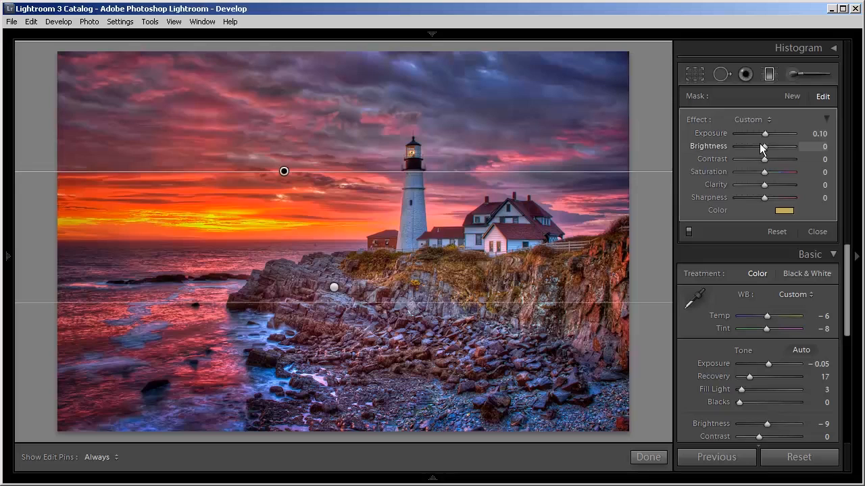
{"action": "mouse_move", "coordinate": [765, 185]}
{"action": "left_mouse_down"}
{"action": "mouse_move", "coordinate": [740, 190]}
{"action": "mouse_move", "coordinate": [749, 193]}
{"action": "left_mouse_up"}
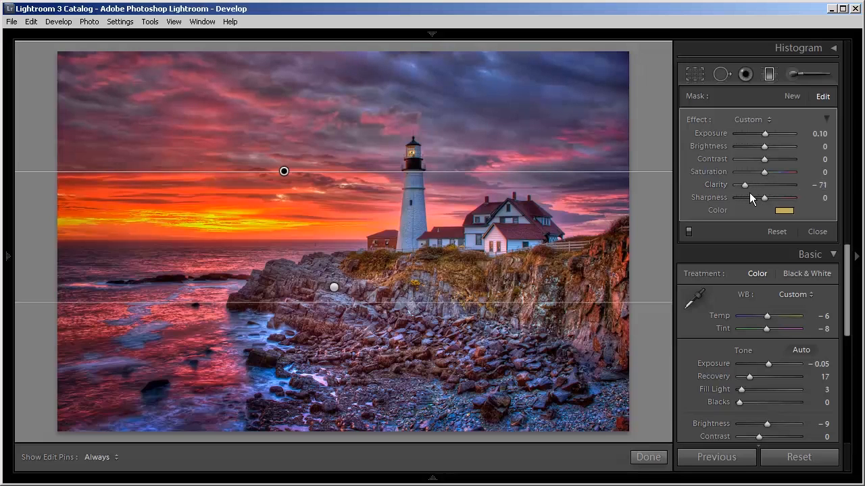
- Finish editing the sky graduated filter and compare the photo with its unedited version
{"action": "left_click", "coordinate": [648, 458]}
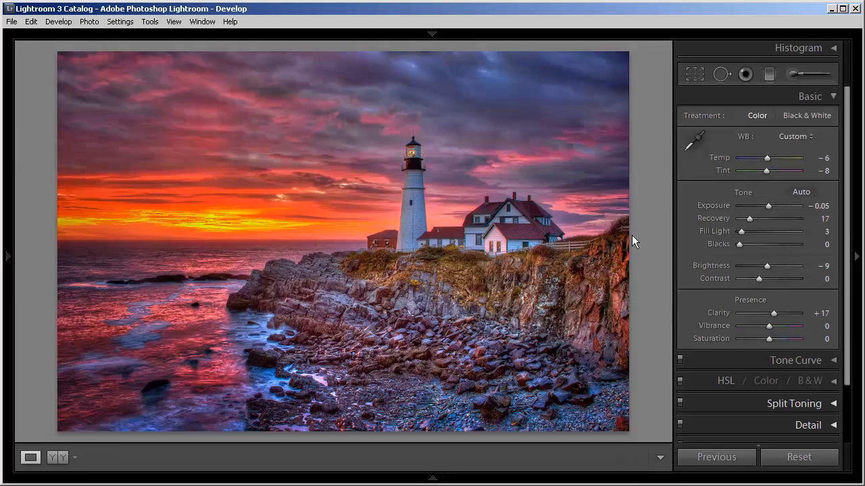
{"action": "key", "text": "backslash"}
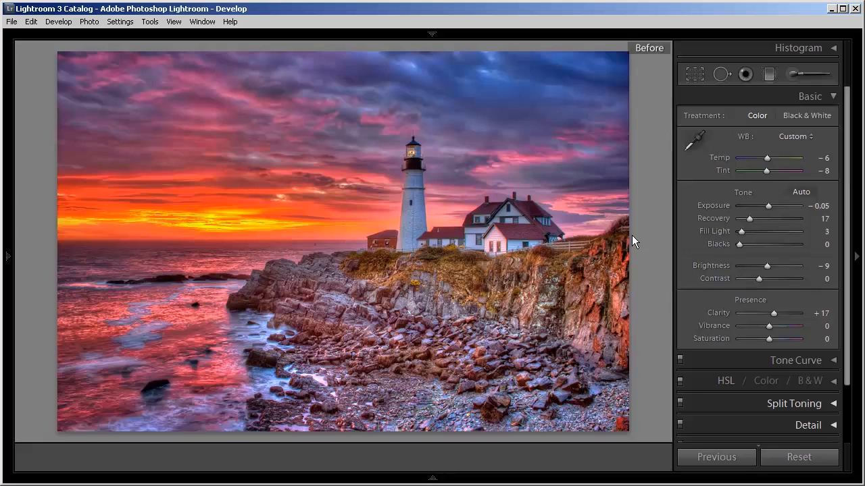
{"action": "key", "text": "backslash"}
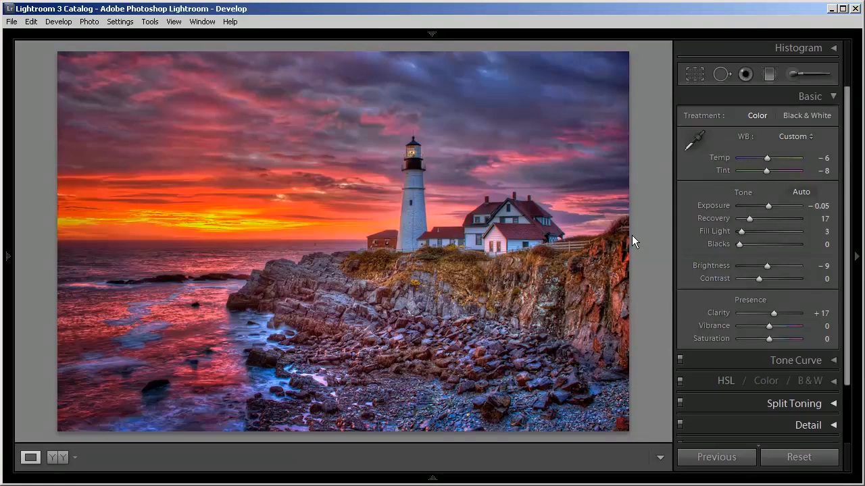
{"action": "key", "text": "backslash"}
{"action": "key", "text": "backslash"}
- Set the foreground graduated filter's exposure to -0.39 and brightness to -5, and finish the filter edit
{"action": "left_click", "coordinate": [768, 75]}
{"action": "left_click", "coordinate": [333, 287]}
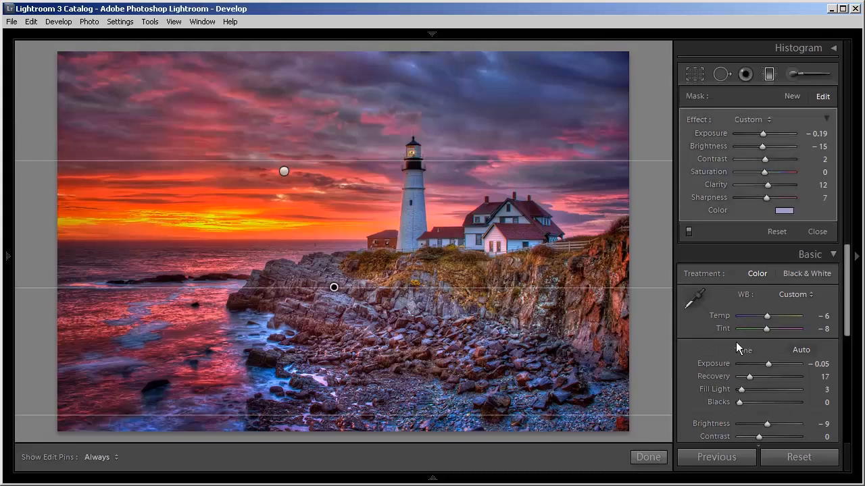
{"action": "left_click_drag", "start_coordinate": [761, 148], "coordinate": [761, 138]}
{"action": "double_click", "coordinate": [763, 136]}
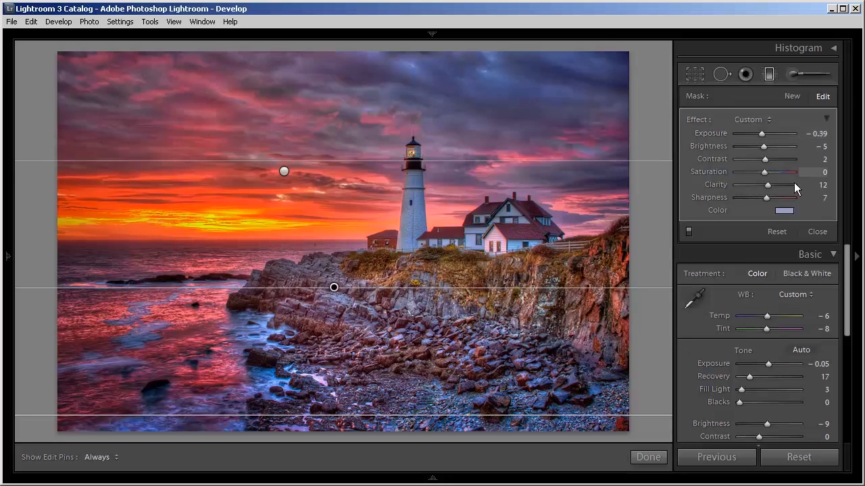
{"action": "left_click", "coordinate": [827, 119]}
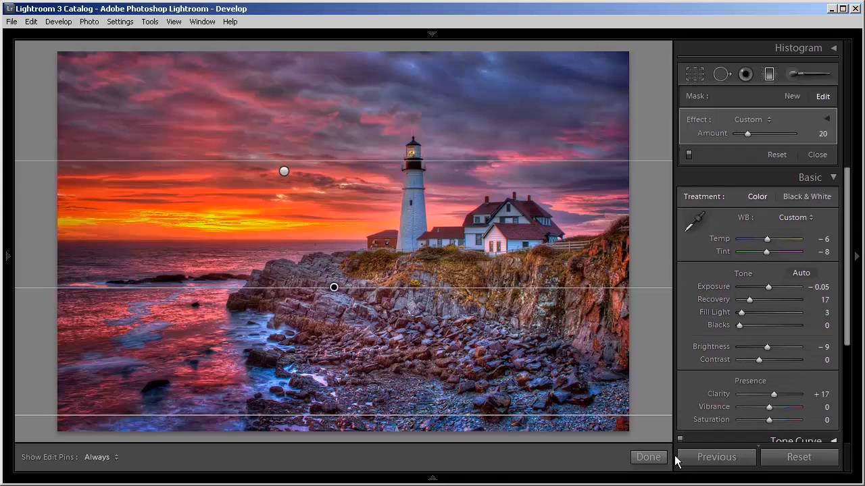
{"action": "left_click", "coordinate": [645, 459]}
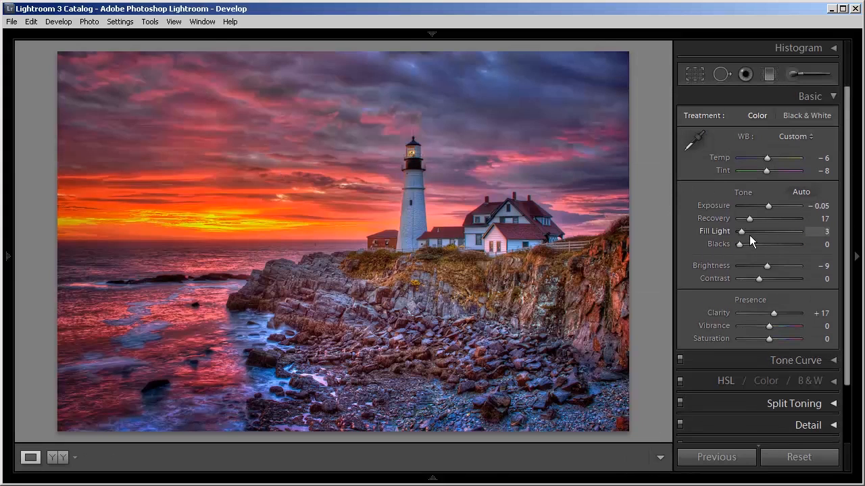
- Adjust the tone curve to highlights +28, lights +16, darks +1 and shadows -9, and compare with the unedited photo
{"action": "left_click", "coordinate": [835, 98]}
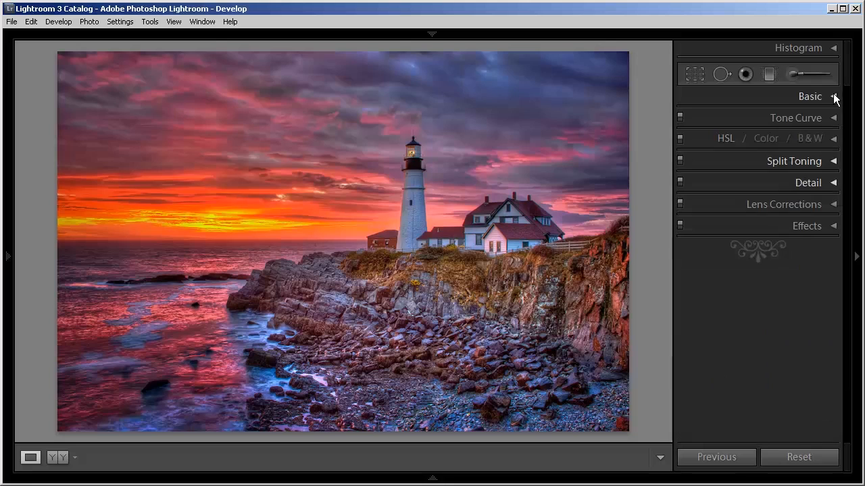
{"action": "left_click", "coordinate": [833, 118]}
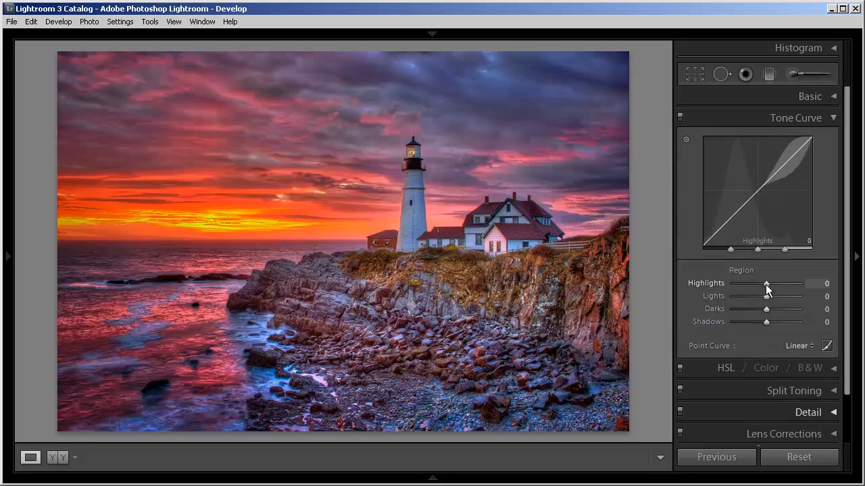
{"action": "left_click_drag", "start_coordinate": [766, 284], "coordinate": [766, 315]}
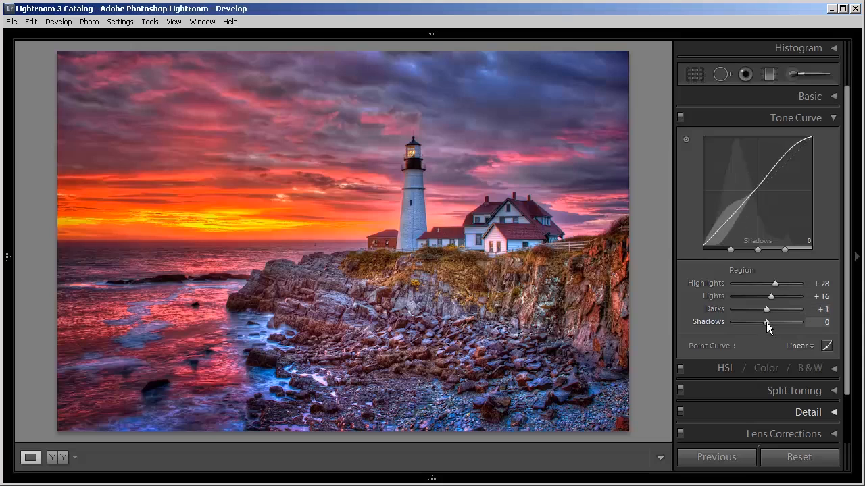
{"action": "left_click_drag", "start_coordinate": [766, 322], "coordinate": [762, 329]}
{"action": "key", "text": "backslash"}
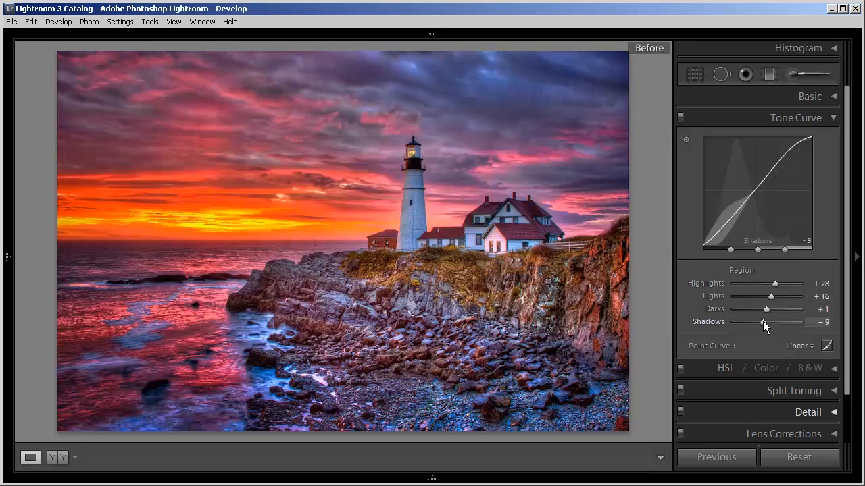
{"action": "key", "text": "backslash"}
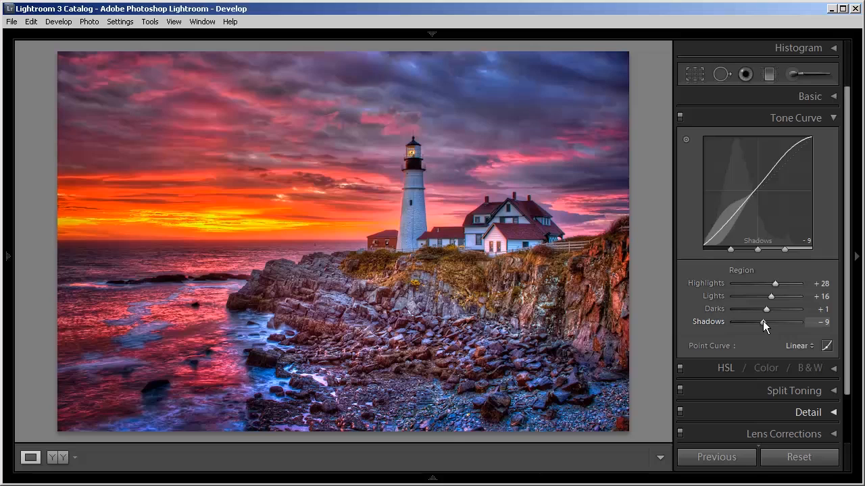
{"action": "left_click", "coordinate": [834, 118]}
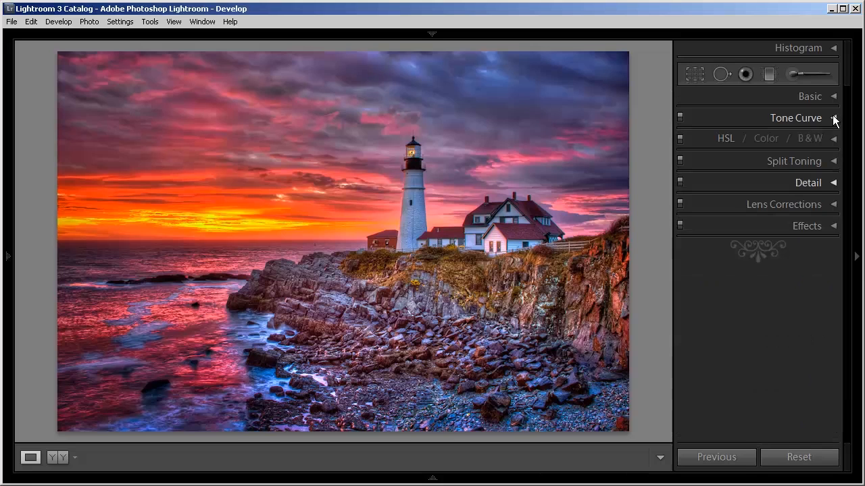
- Set the HSL luminance to orange -14, yellow +16, green +2, blue +20, purple +7 and magenta +2
{"action": "left_click", "coordinate": [834, 140]}
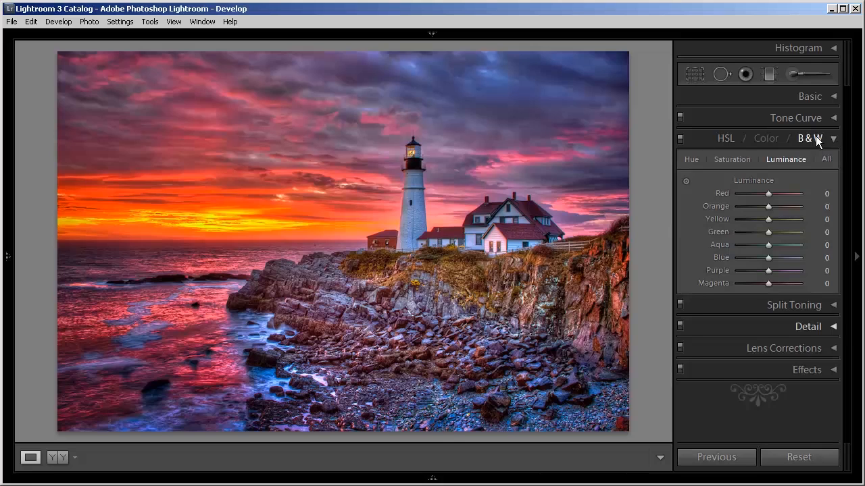
{"action": "left_click", "coordinate": [726, 138]}
{"action": "left_click", "coordinate": [833, 140]}
{"action": "mouse_move", "coordinate": [768, 194]}
{"action": "left_mouse_down"}
{"action": "mouse_move", "coordinate": [781, 194]}
{"action": "mouse_move", "coordinate": [769, 197]}
{"action": "left_mouse_up"}
{"action": "left_click_drag", "start_coordinate": [769, 208], "coordinate": [771, 230]}
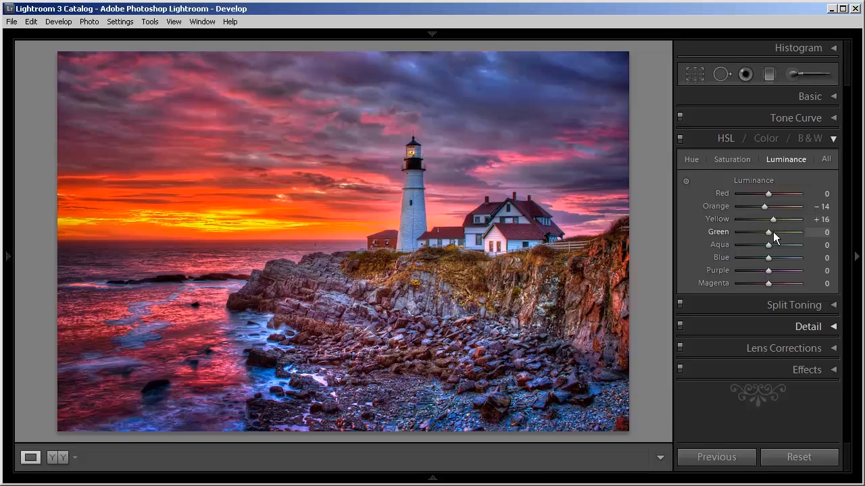
{"action": "left_click_drag", "start_coordinate": [768, 232], "coordinate": [774, 269]}
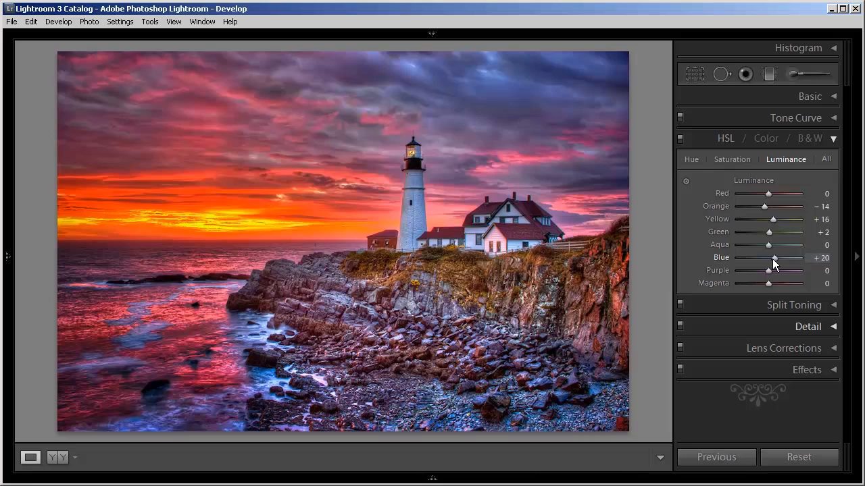
{"action": "mouse_move", "coordinate": [768, 270]}
{"action": "left_mouse_down"}
{"action": "mouse_move", "coordinate": [778, 273]}
{"action": "mouse_move", "coordinate": [767, 288]}
{"action": "left_mouse_up"}
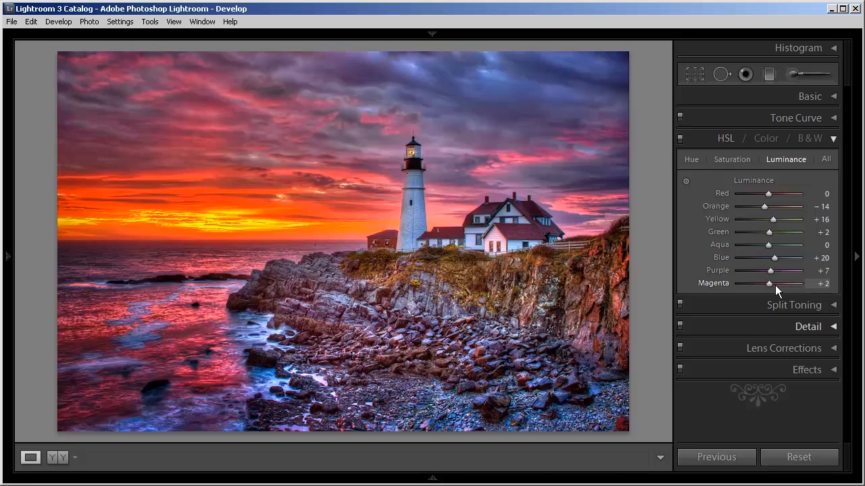
- Compare the photo with its unedited version to judge the luminance changes
{"action": "key", "text": "backslash"}
{"action": "key", "text": "backslash"}
{"action": "key", "text": "backslash"}
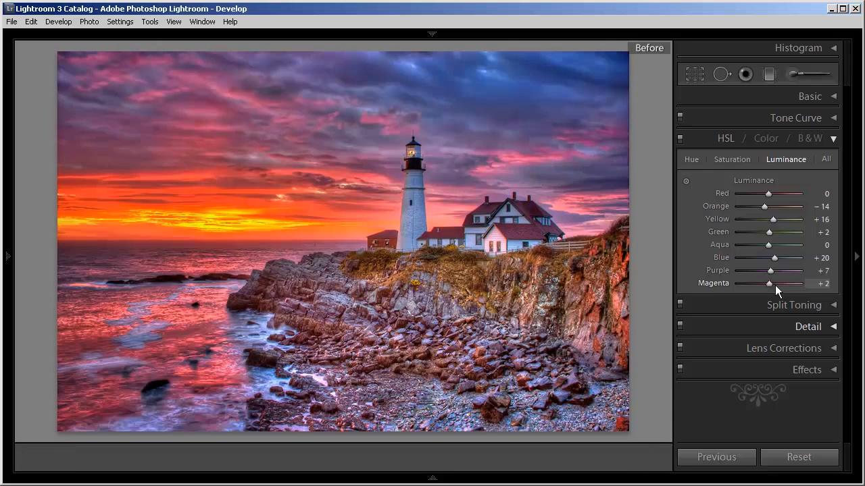
{"action": "key", "text": "backslash"}
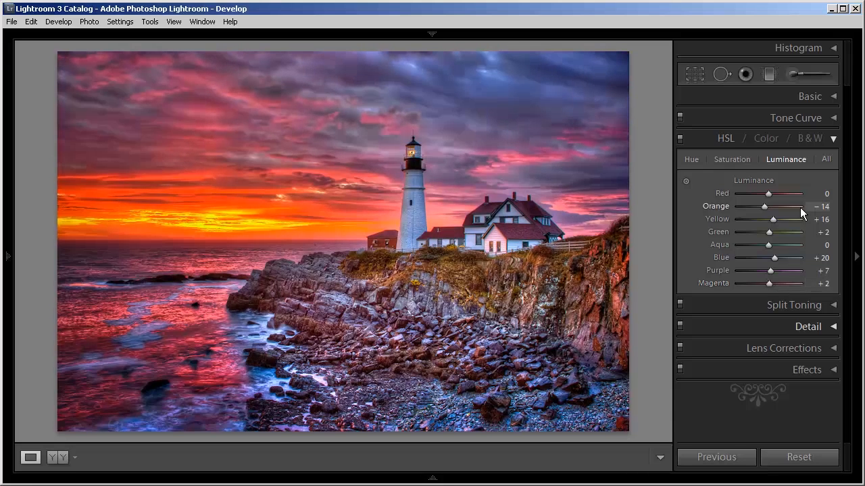
- Set the HSL saturation of orange to -11 and yellow to +2
{"action": "left_click", "coordinate": [733, 159]}
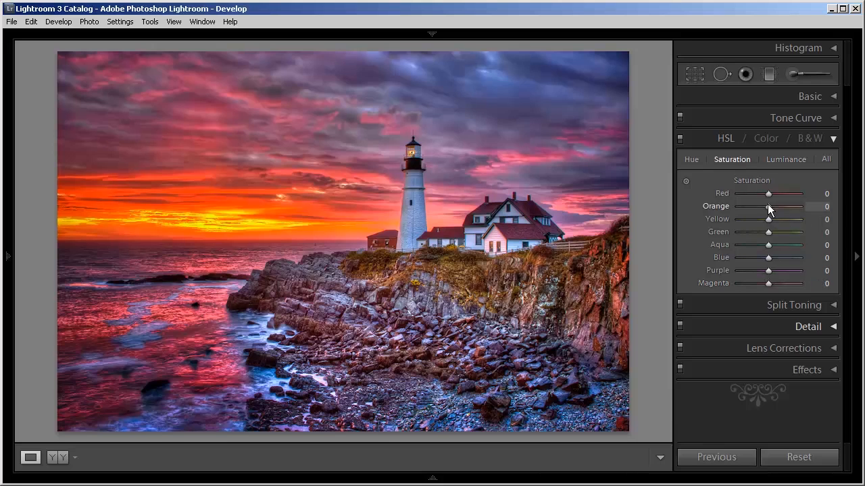
{"action": "left_click_drag", "start_coordinate": [769, 207], "coordinate": [769, 228]}
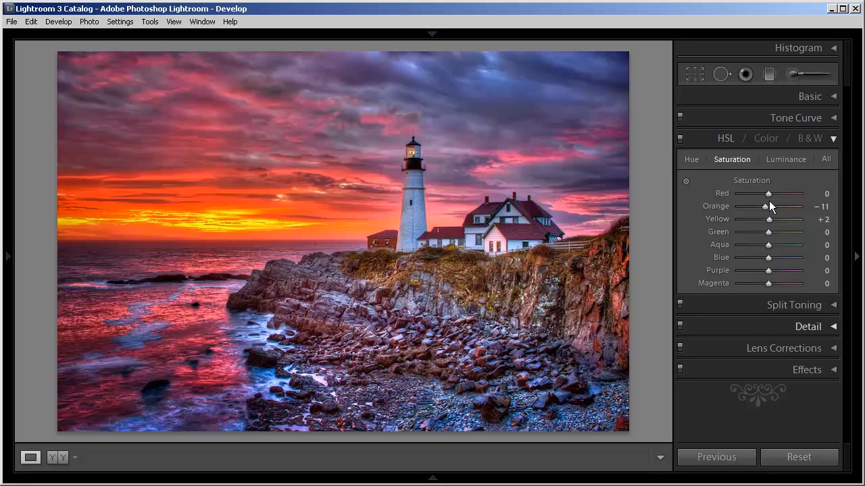
{"action": "left_click", "coordinate": [834, 139]}
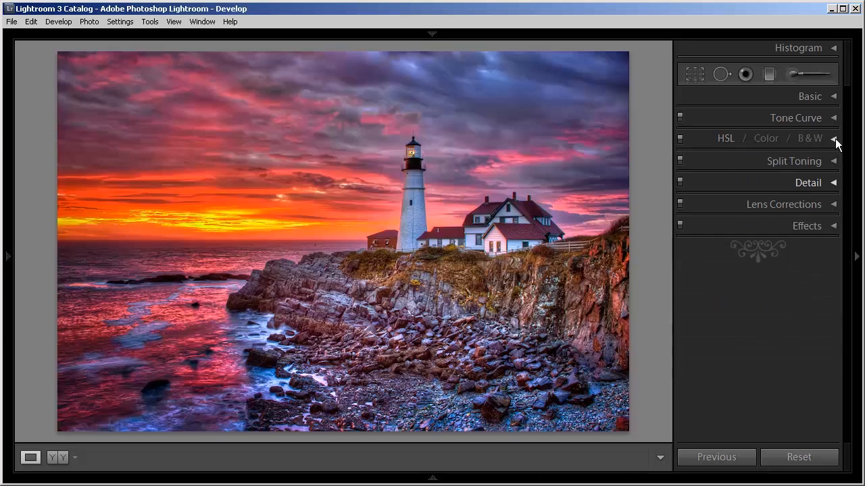
- Give the split-toning highlights a golden tint with hue 41 and saturation 59
{"action": "left_click", "coordinate": [833, 161]}
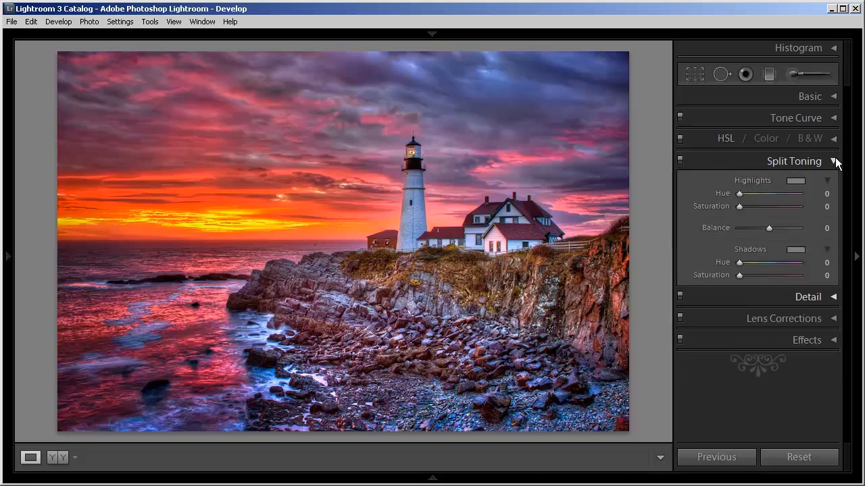
{"action": "left_click", "coordinate": [796, 180]}
{"action": "left_click", "coordinate": [682, 162]}
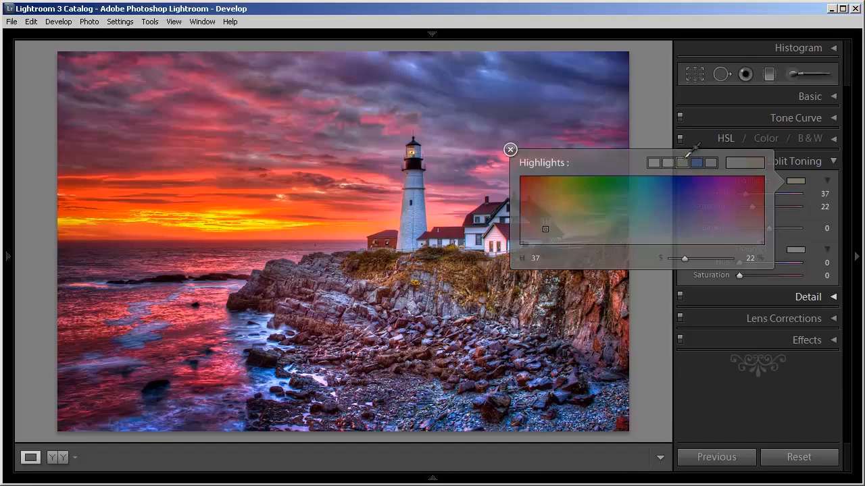
{"action": "left_click", "coordinate": [795, 181]}
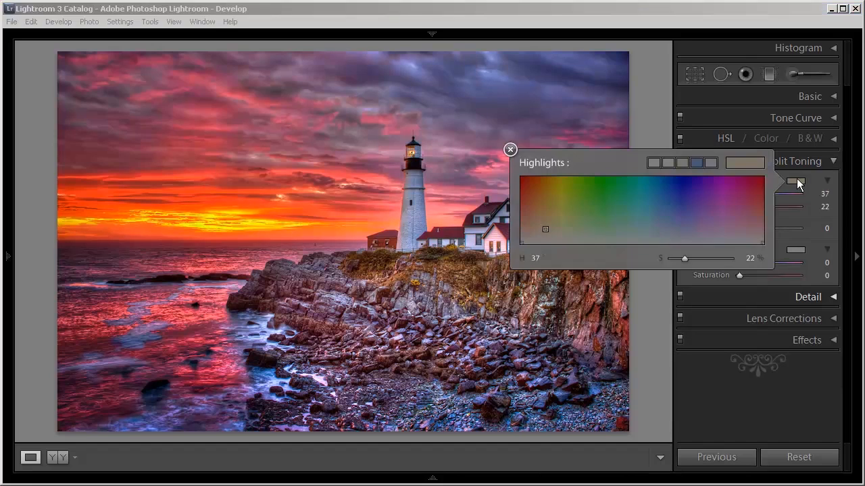
{"action": "left_click_drag", "start_coordinate": [550, 215], "coordinate": [548, 204]}
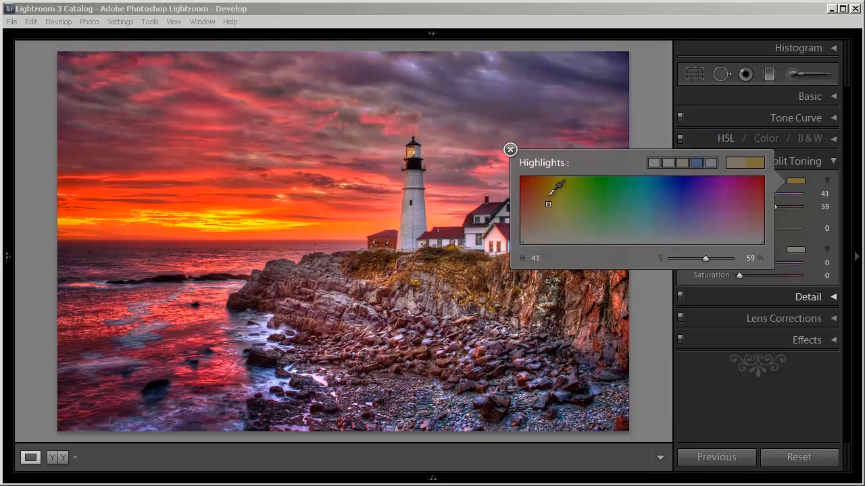
{"action": "left_click", "coordinate": [510, 149]}
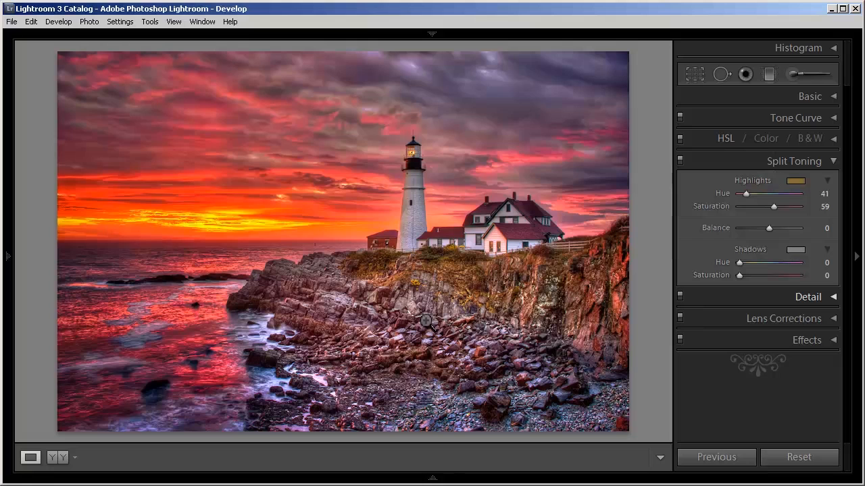
- Tint the split-toning shadows blue with hue 215 and saturation 41, and set balance to -20 and highlight saturation to 67
{"action": "left_click", "coordinate": [796, 250]}
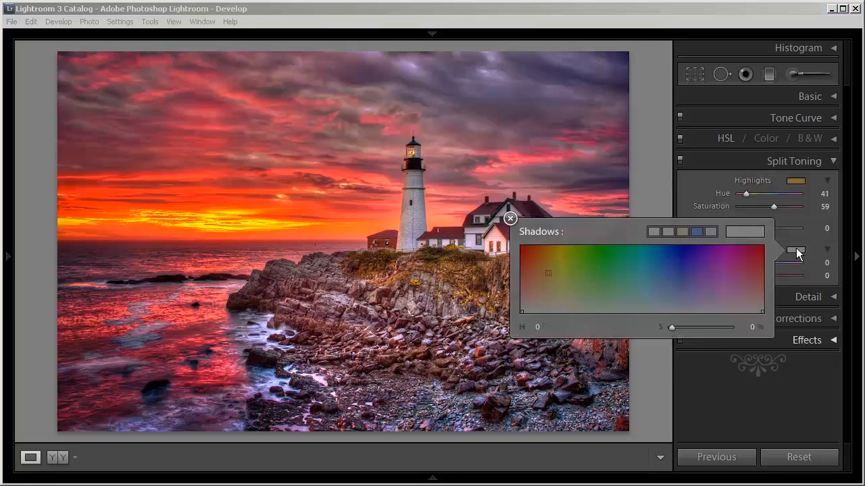
{"action": "left_click", "coordinate": [700, 232]}
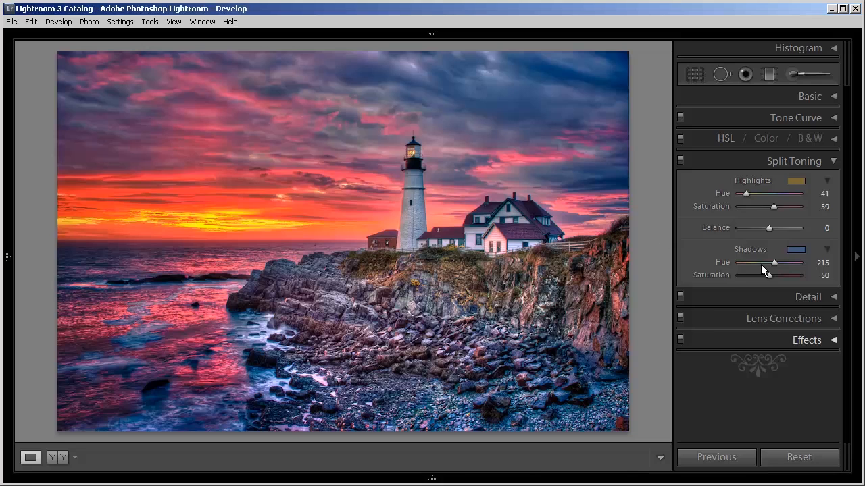
{"action": "mouse_move", "coordinate": [769, 228]}
{"action": "left_mouse_down"}
{"action": "mouse_move", "coordinate": [756, 228]}
{"action": "mouse_move", "coordinate": [785, 231]}
{"action": "mouse_move", "coordinate": [763, 232]}
{"action": "left_mouse_up"}
{"action": "mouse_move", "coordinate": [769, 275]}
{"action": "left_mouse_down"}
{"action": "mouse_move", "coordinate": [756, 273]}
{"action": "mouse_move", "coordinate": [763, 277]}
{"action": "left_mouse_up"}
{"action": "mouse_move", "coordinate": [770, 209]}
{"action": "left_mouse_down"}
{"action": "mouse_move", "coordinate": [750, 206]}
{"action": "mouse_move", "coordinate": [776, 212]}
{"action": "left_mouse_up"}
- Compare the photo with its unedited version and with split toning switched off and on
{"action": "key", "text": "backslash"}
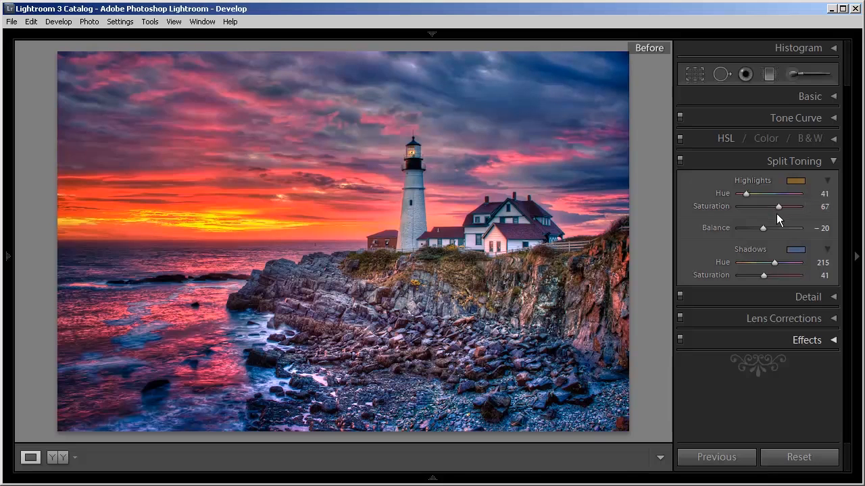
{"action": "key", "text": "t"}
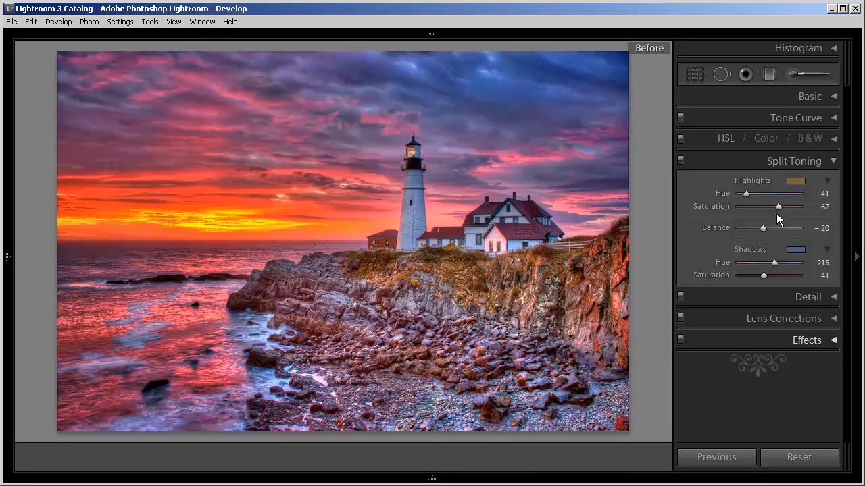
{"action": "key", "text": "backslash"}
{"action": "key", "text": "t"}
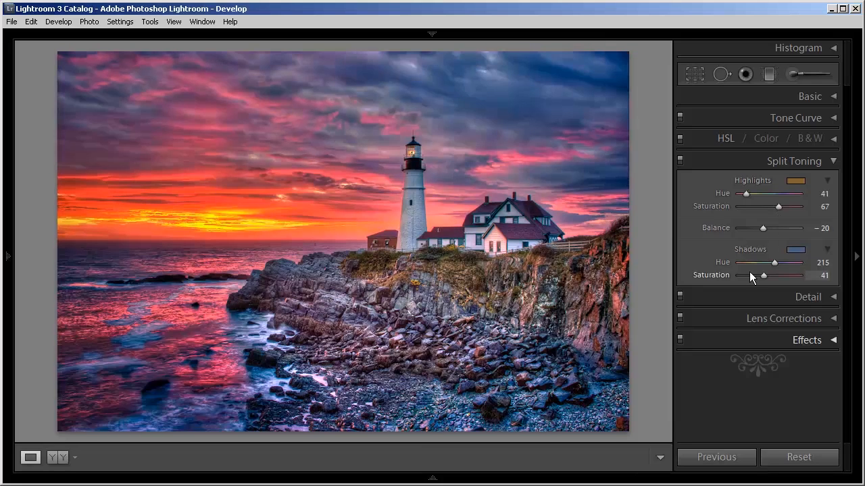
{"action": "left_click", "coordinate": [681, 160]}
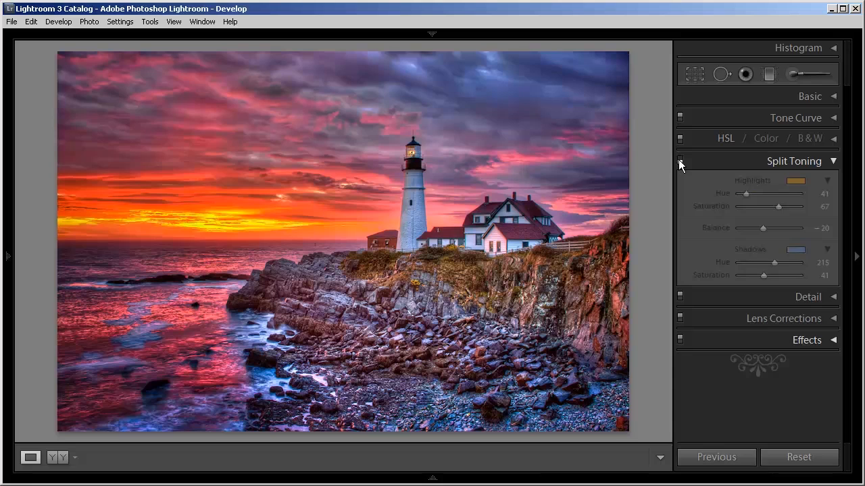
{"action": "left_click", "coordinate": [679, 160]}
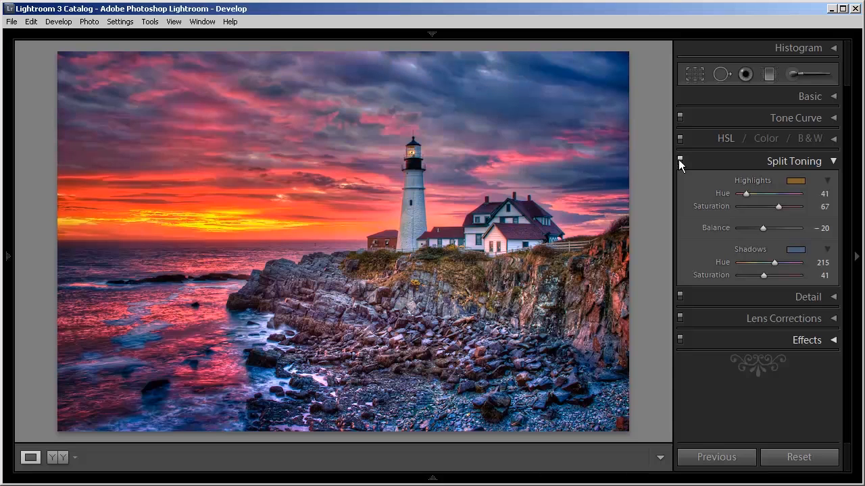
{"action": "left_click", "coordinate": [835, 162]}
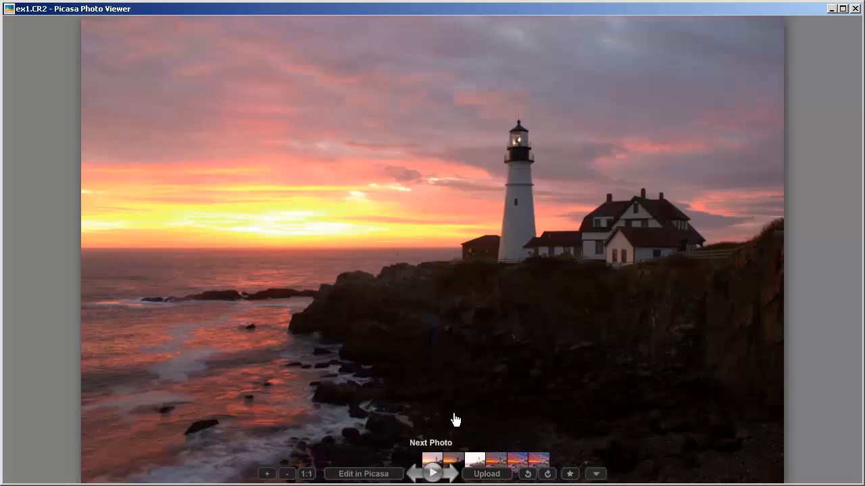
- Page through the photos in Picasa Photo Viewer from ex1.CR2 to compare the three original exposures with the HDR versions
{"action": "left_click", "coordinate": [451, 474]}
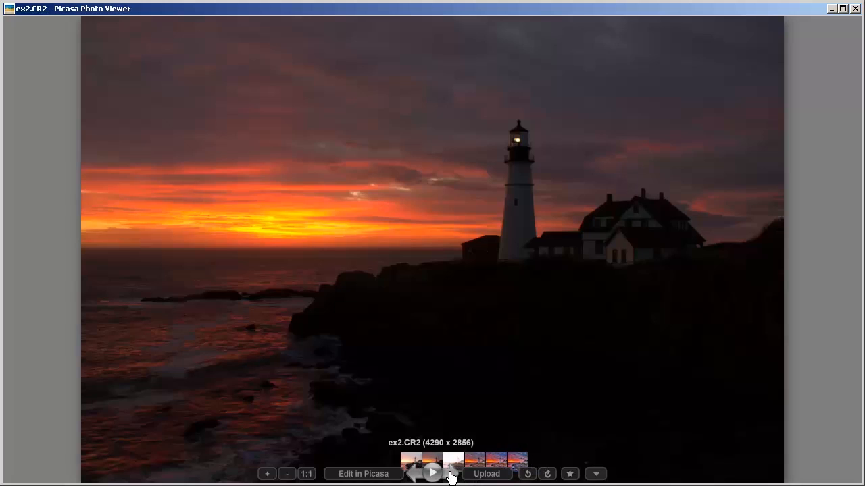
{"action": "left_click", "coordinate": [451, 474]}
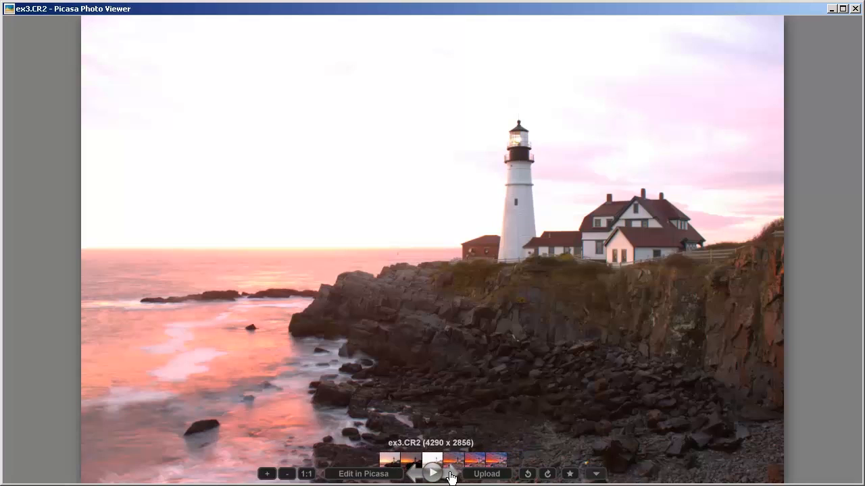
{"action": "left_click", "coordinate": [451, 475]}
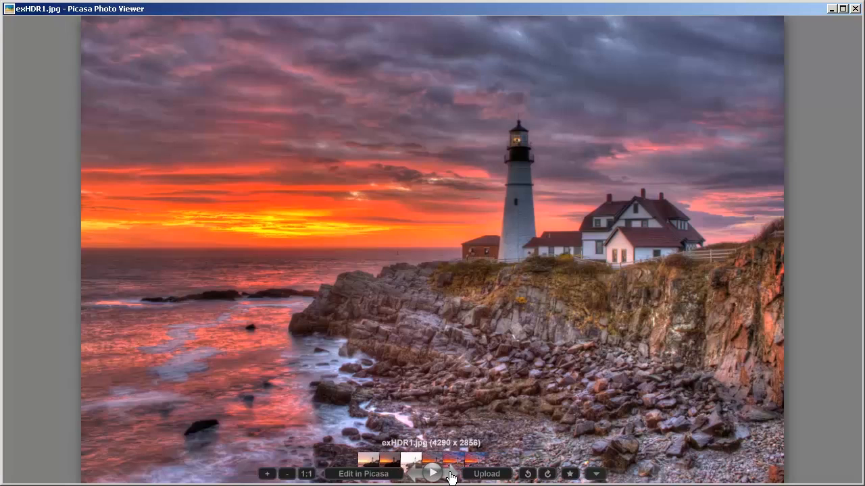
{"action": "left_click", "coordinate": [451, 474]}
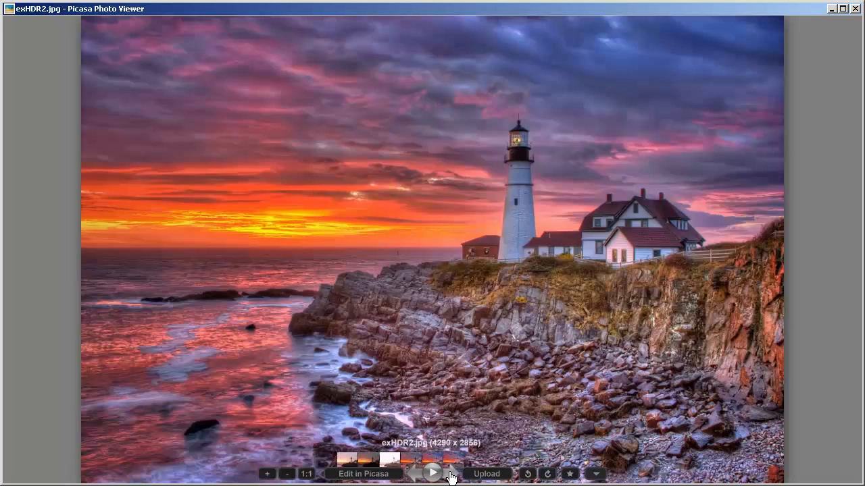
{"action": "left_click", "coordinate": [452, 475]}
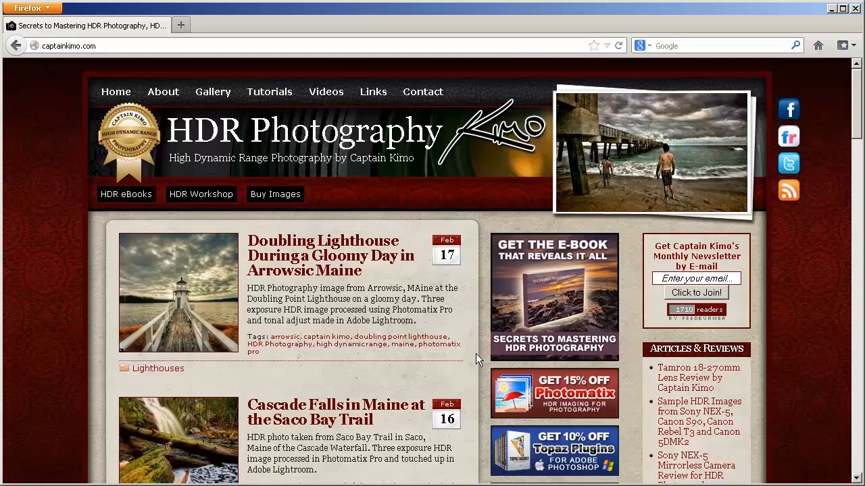
- In Firefox, visit the captainkimo.com pages for the Photomatix discount, the Topaz Plugins discount and the Secrets to Mastering HDR Photography e-book
{"action": "left_click", "coordinate": [549, 404]}
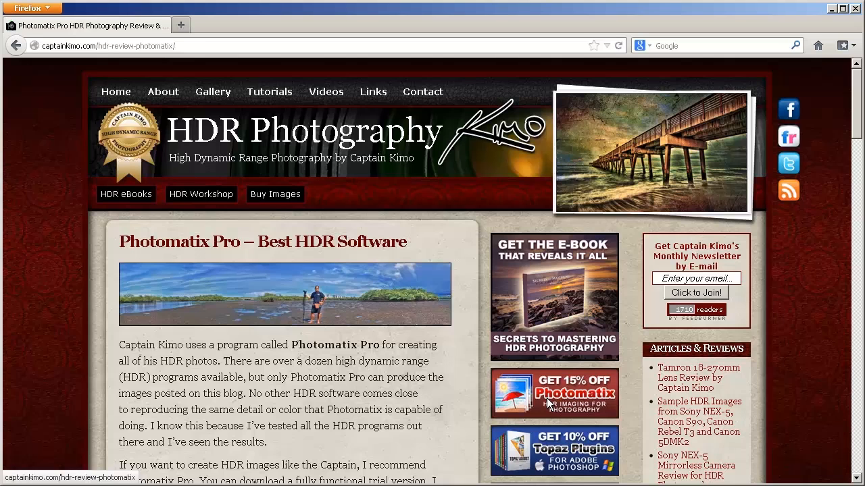
{"action": "left_click", "coordinate": [558, 455]}
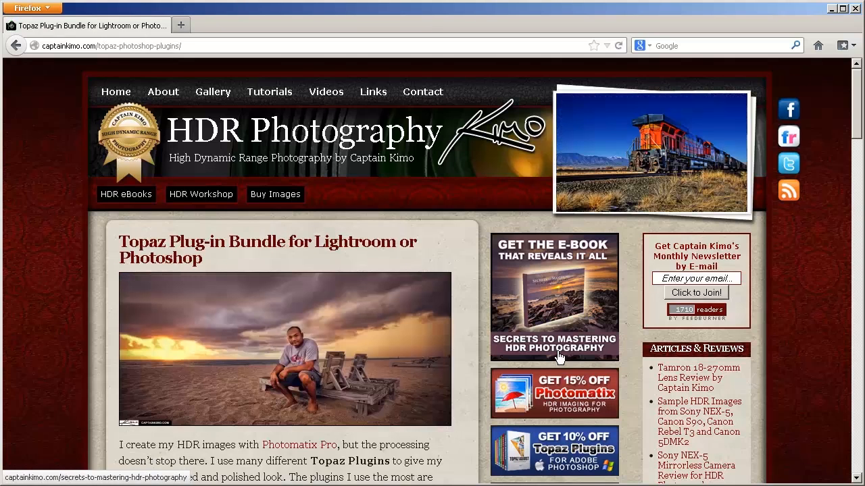
{"action": "left_click", "coordinate": [551, 296]}
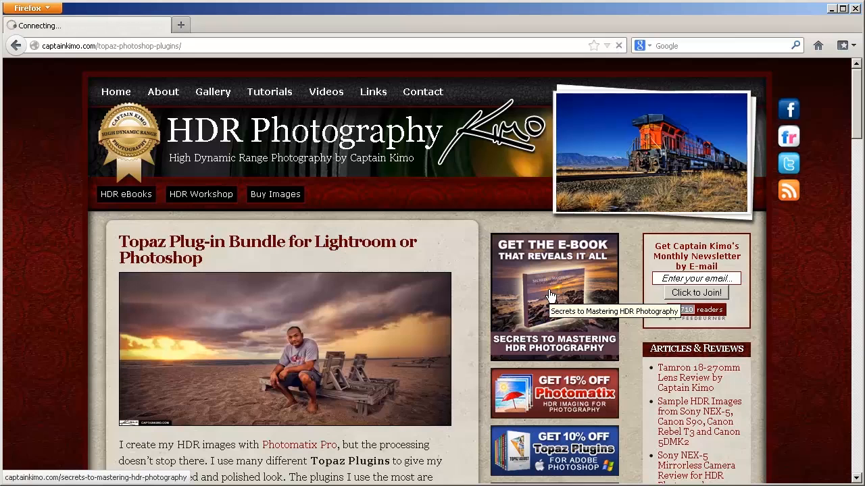